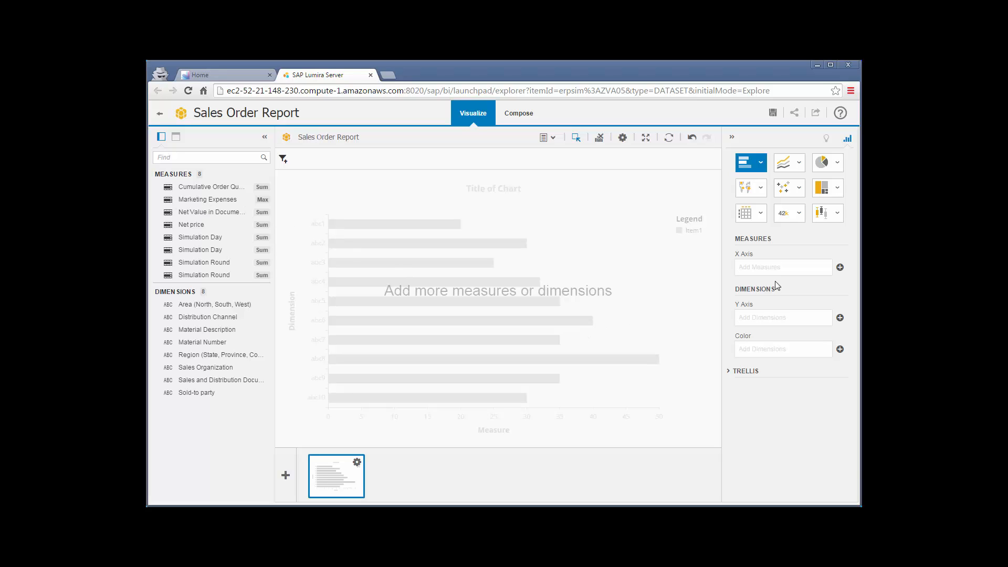
# Plot Cumulative Order Quantity in Sales Units on the bar chart's X axis against Area (North, South, West) on its Y axis.
pyautogui.click(841, 269)
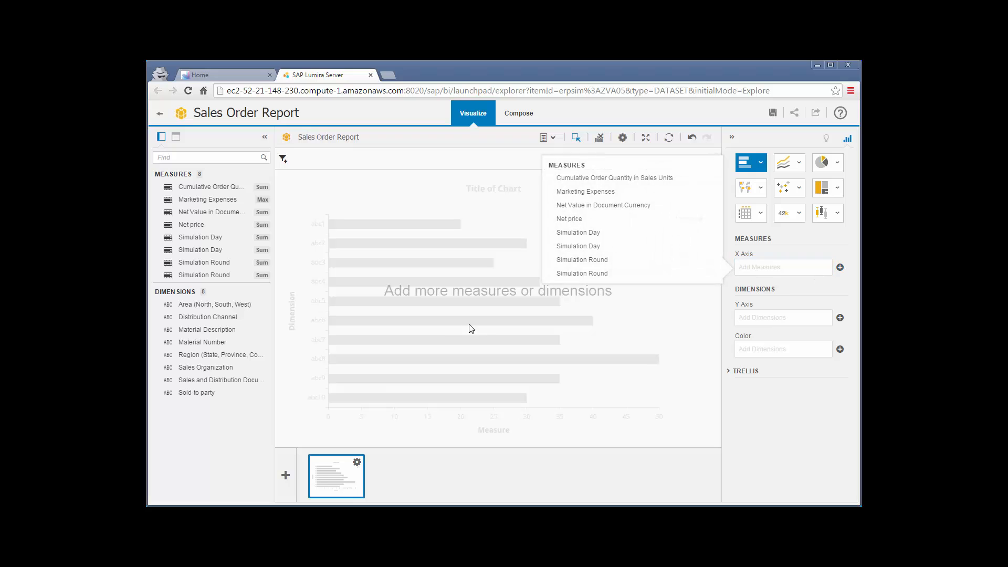
pyautogui.moveTo(220, 187); pyautogui.dragTo(419, 188)
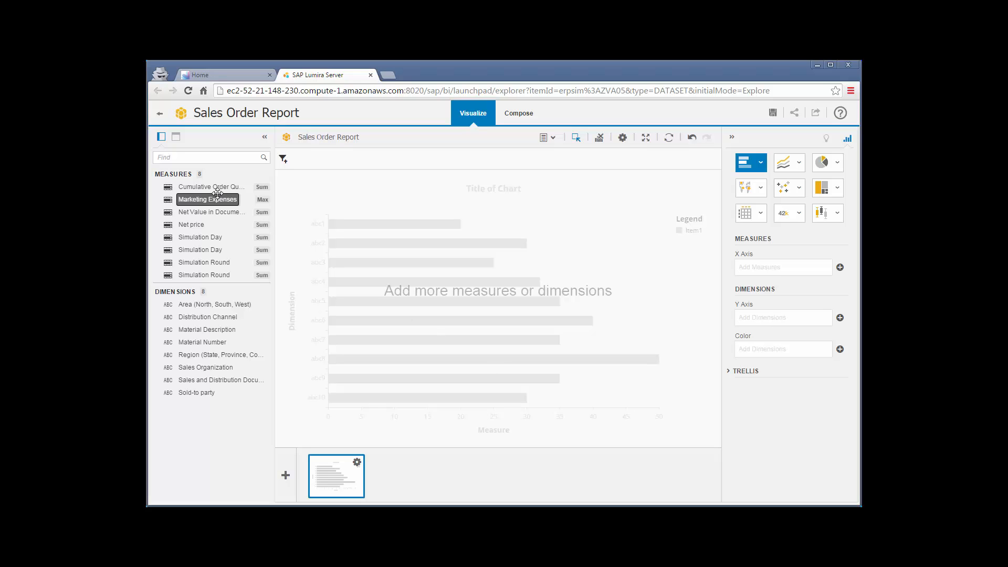
pyautogui.moveTo(210, 187); pyautogui.dragTo(743, 270)
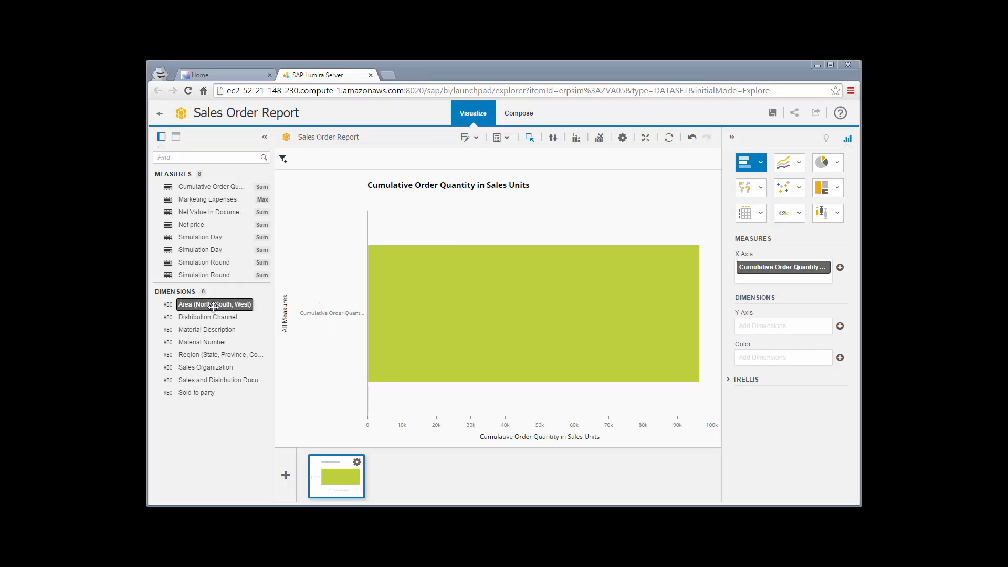
pyautogui.moveTo(215, 304); pyautogui.dragTo(783, 326)
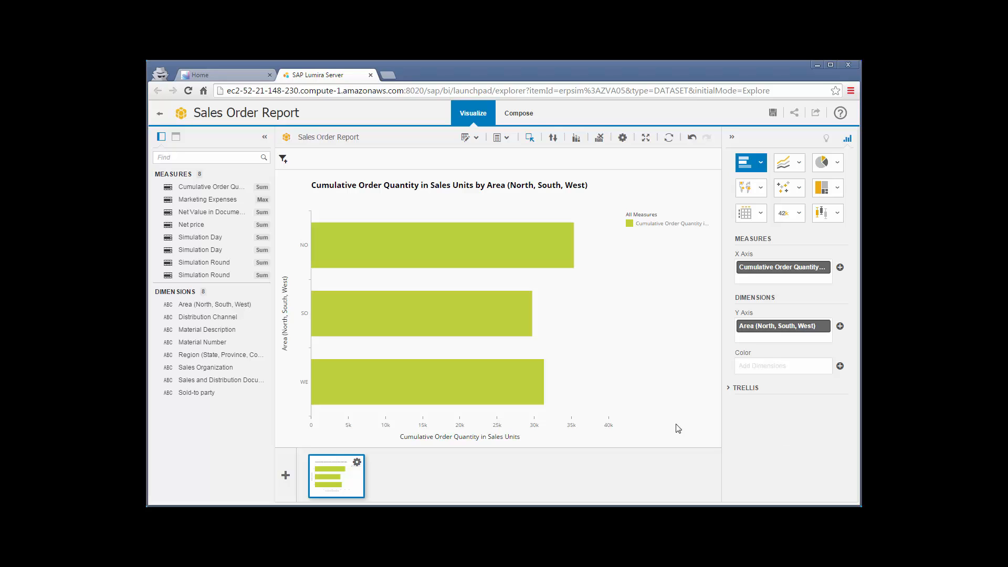
# Color the bar chart by Material Description and sort it in descending order of quantity.
pyautogui.moveTo(213, 331); pyautogui.dragTo(747, 368)
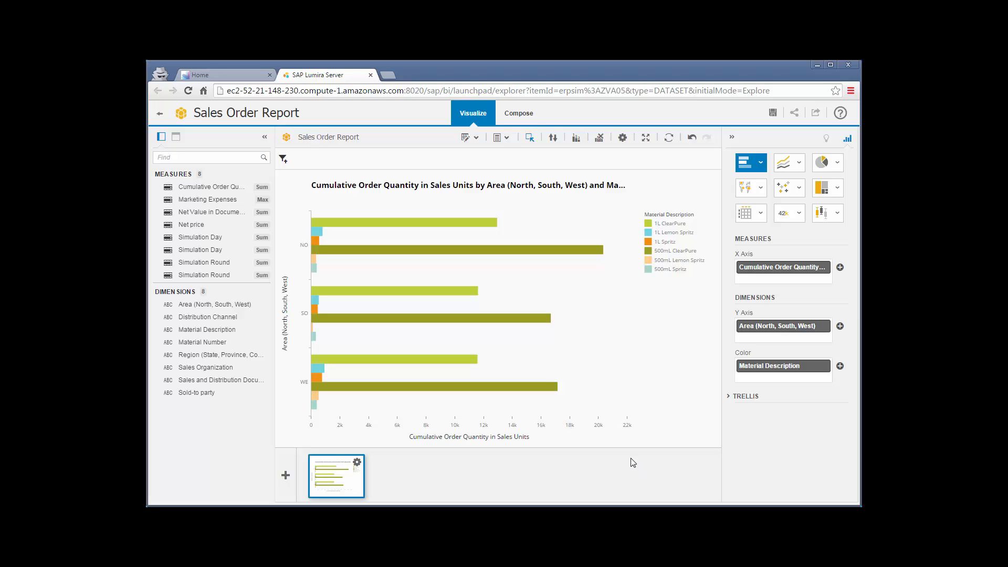
pyautogui.click(554, 141)
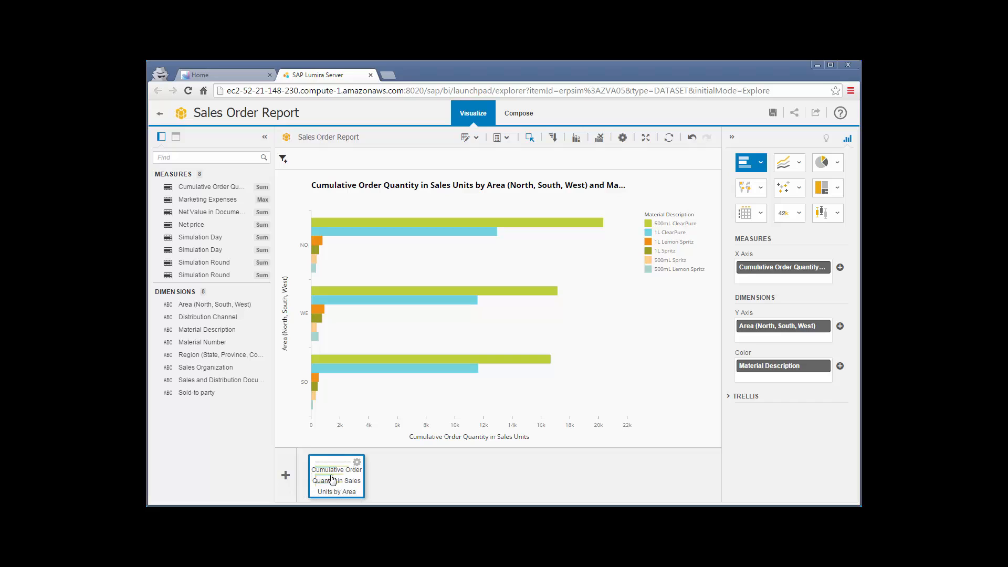
# Duplicate the bar chart visualization and turn the copy into a Stacked Column Chart sorted in ascending order.
pyautogui.click(357, 463)
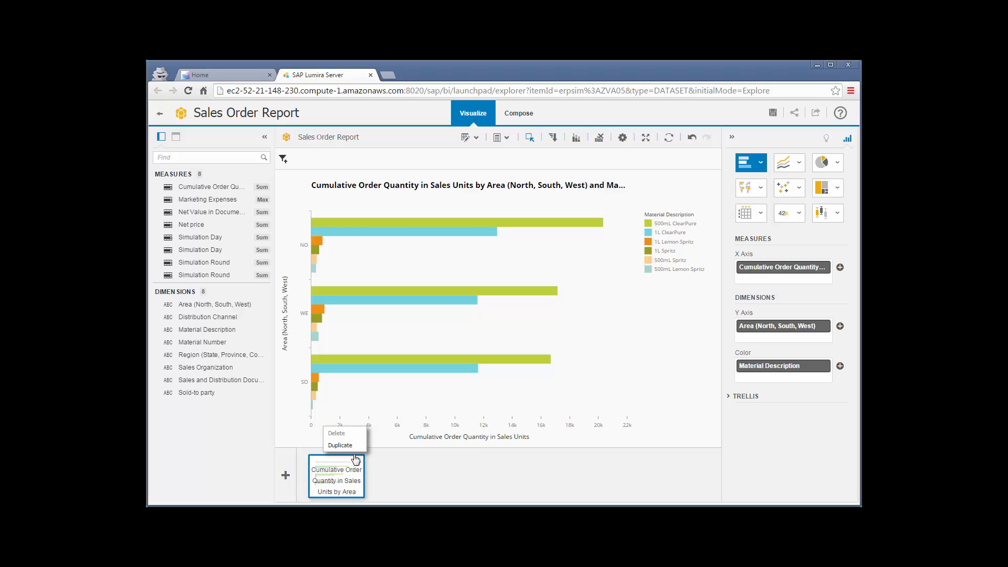
pyautogui.click(341, 445)
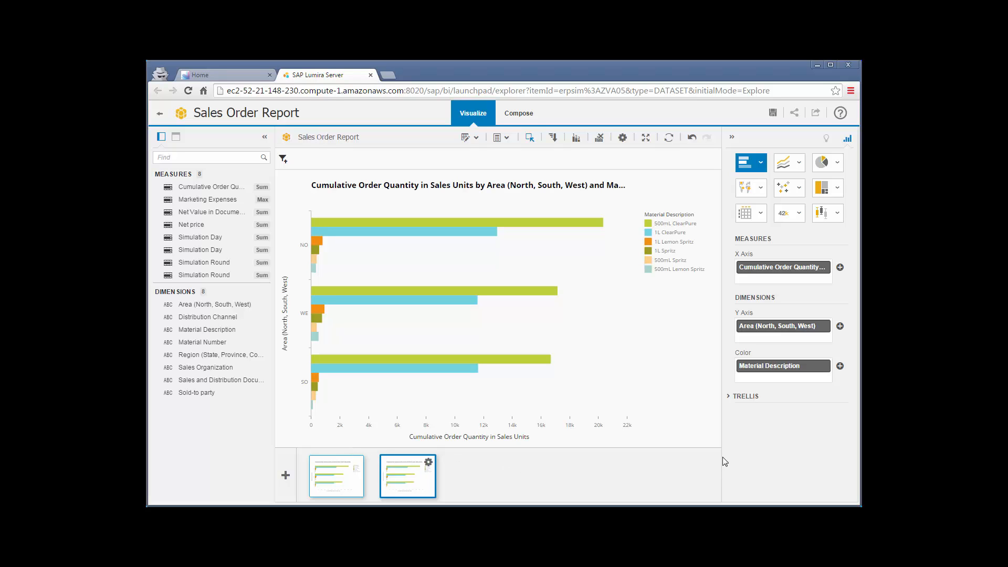
pyautogui.click(762, 164)
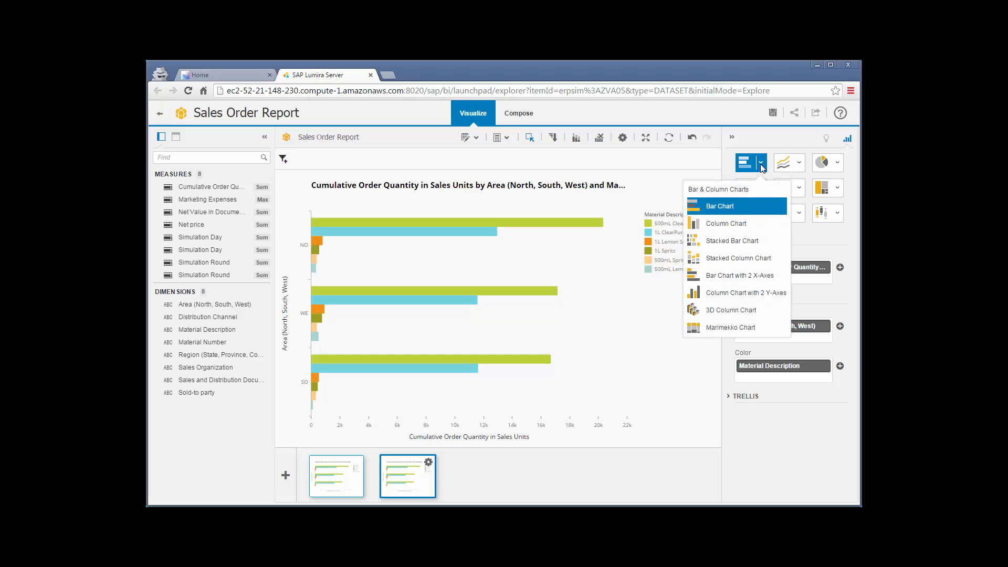
pyautogui.click(743, 260)
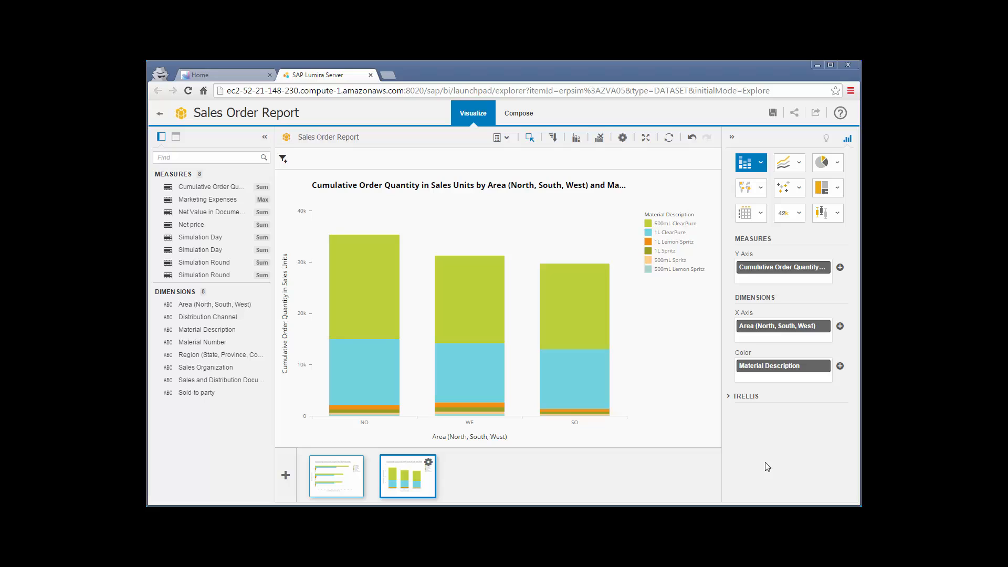
pyautogui.click(558, 144)
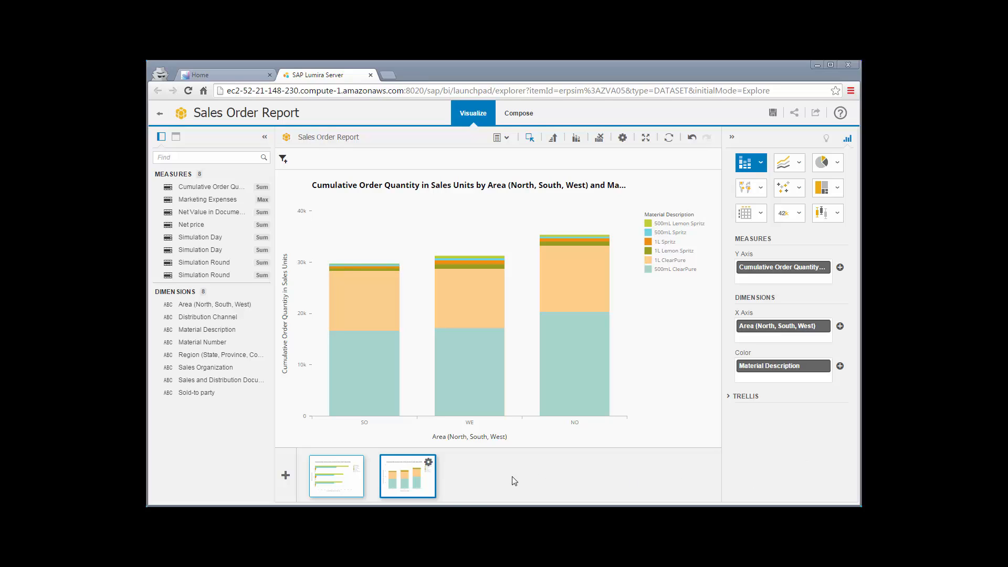
# Add a new Line Chart visualization plotting Net Value in Document Currency against the Sales and Distribution Document Number.
pyautogui.click(285, 475)
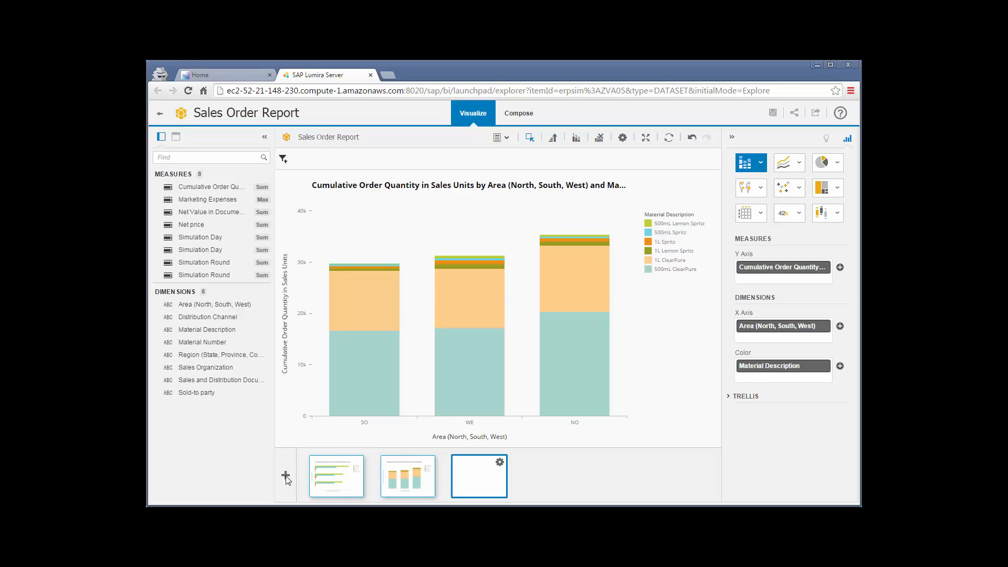
pyautogui.click(798, 162)
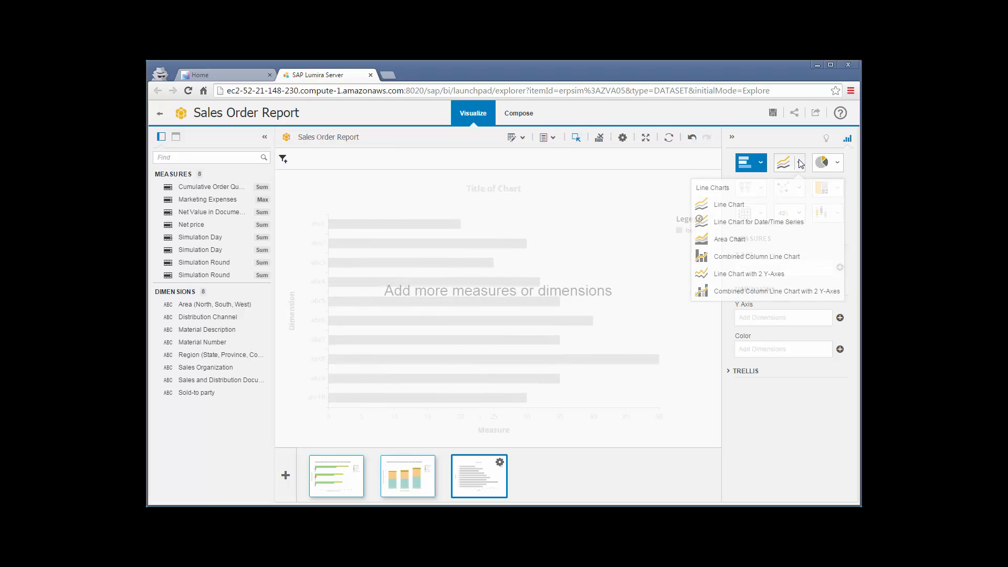
pyautogui.click(786, 208)
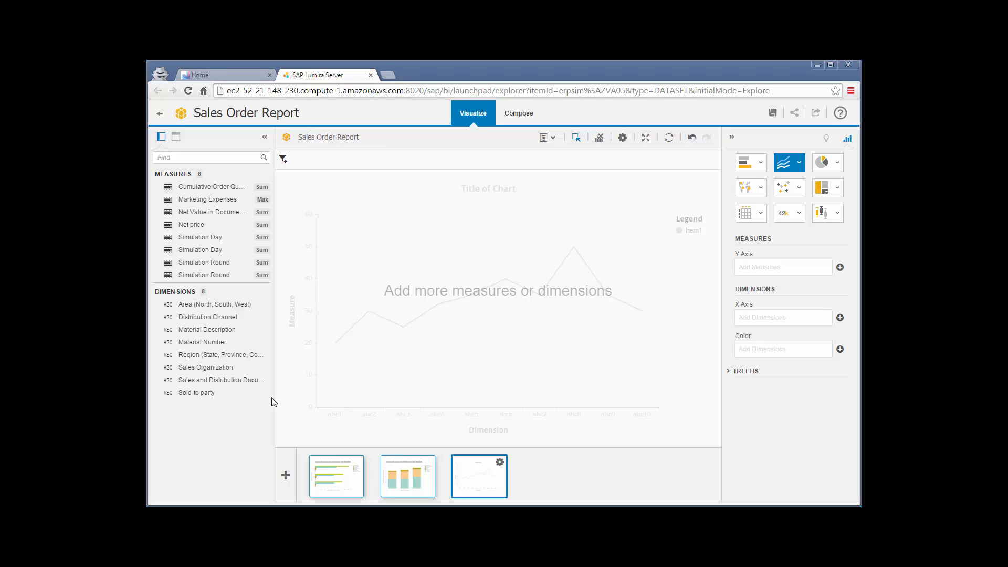
pyautogui.moveTo(239, 380); pyautogui.dragTo(745, 319)
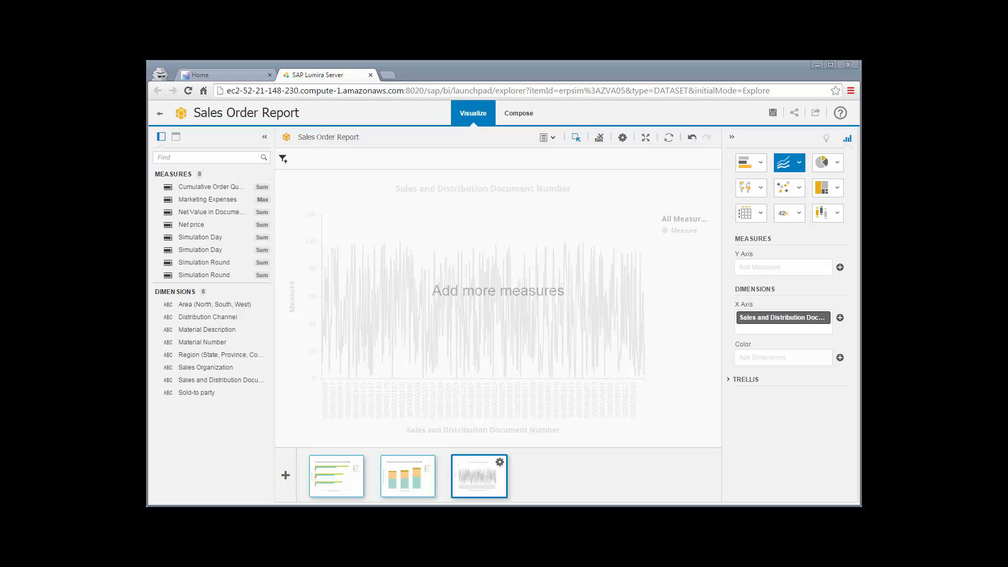
pyautogui.moveTo(202, 213); pyautogui.dragTo(786, 269)
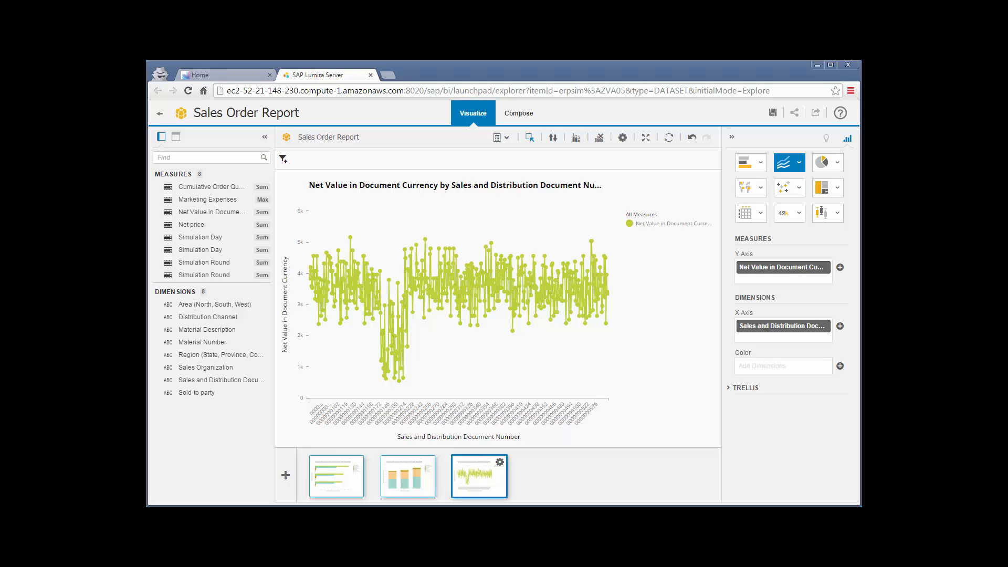
# Replace the line chart's X-axis dimension with Sold-to party and filter the chart to the customer at the high peak near the line's end.
pyautogui.click(825, 326)
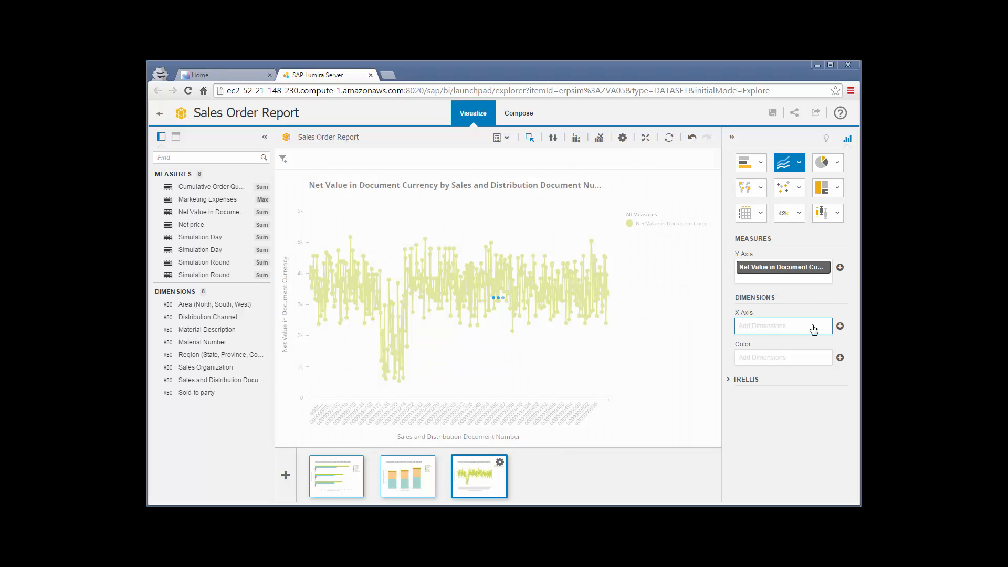
pyautogui.moveTo(196, 392); pyautogui.dragTo(742, 328)
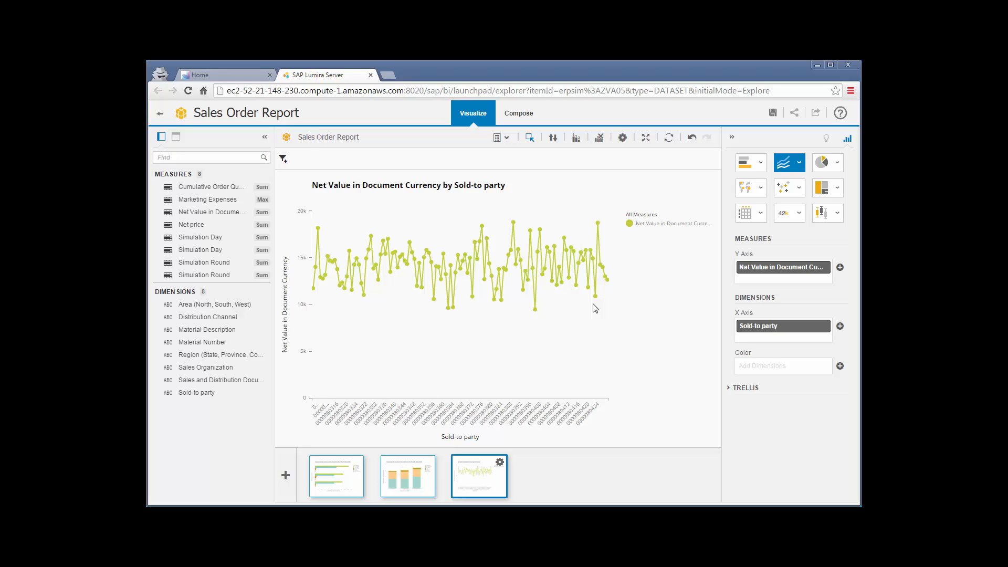
pyautogui.click(600, 225)
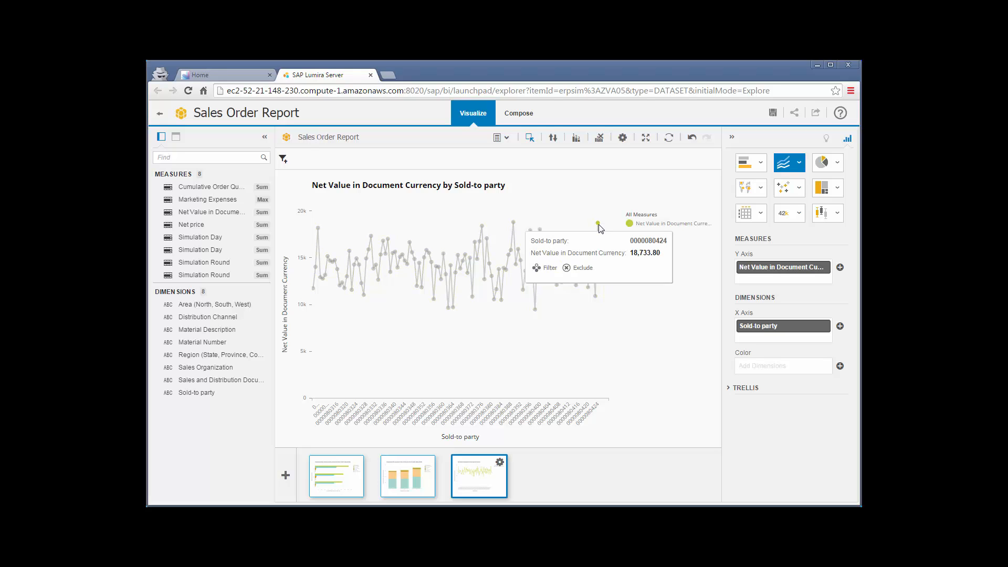
pyautogui.click(547, 269)
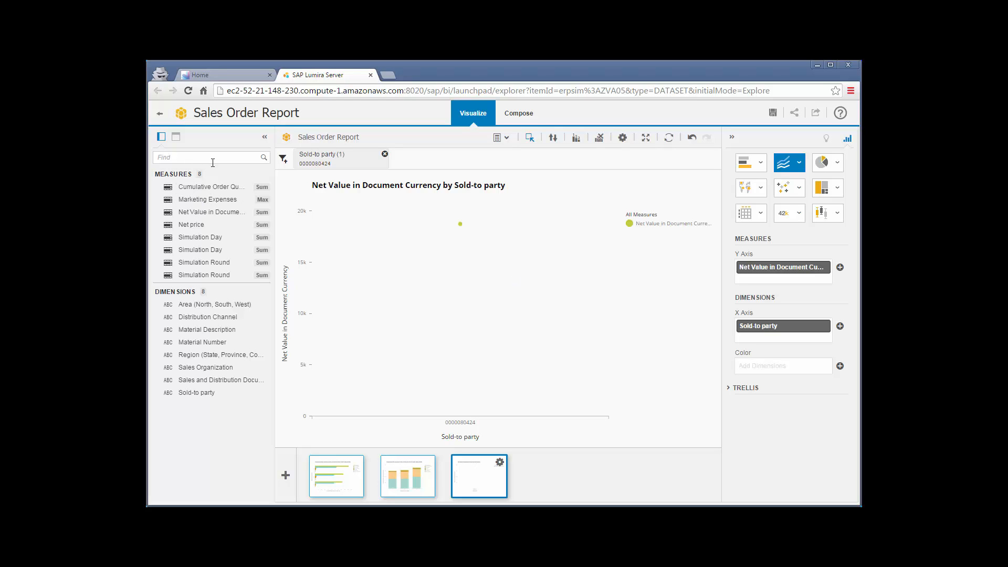
# With the dimension values displayed as columns above the chart, color it by Material Description and convert it to a bar chart.
pyautogui.click(177, 137)
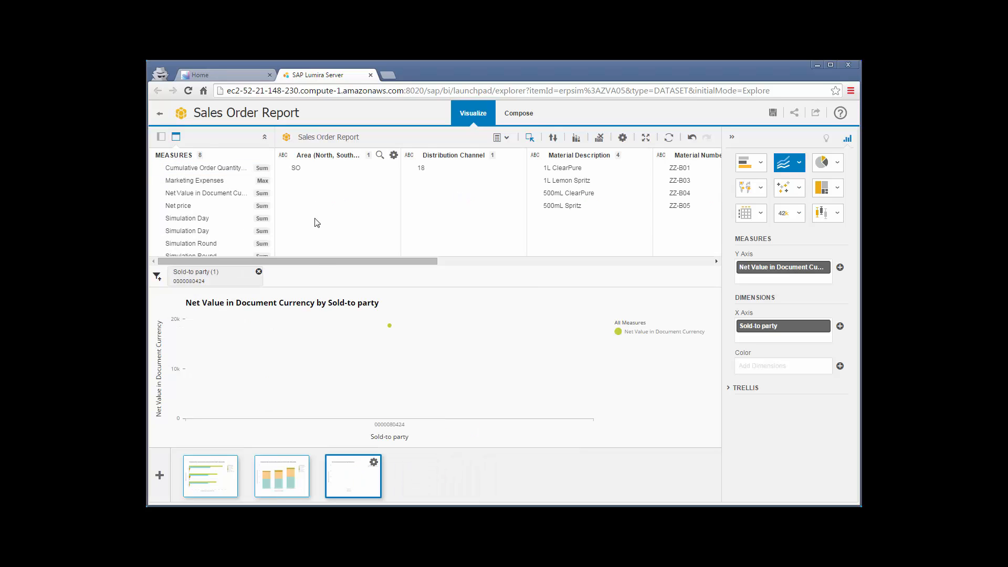
pyautogui.moveTo(315, 261); pyautogui.dragTo(499, 261)
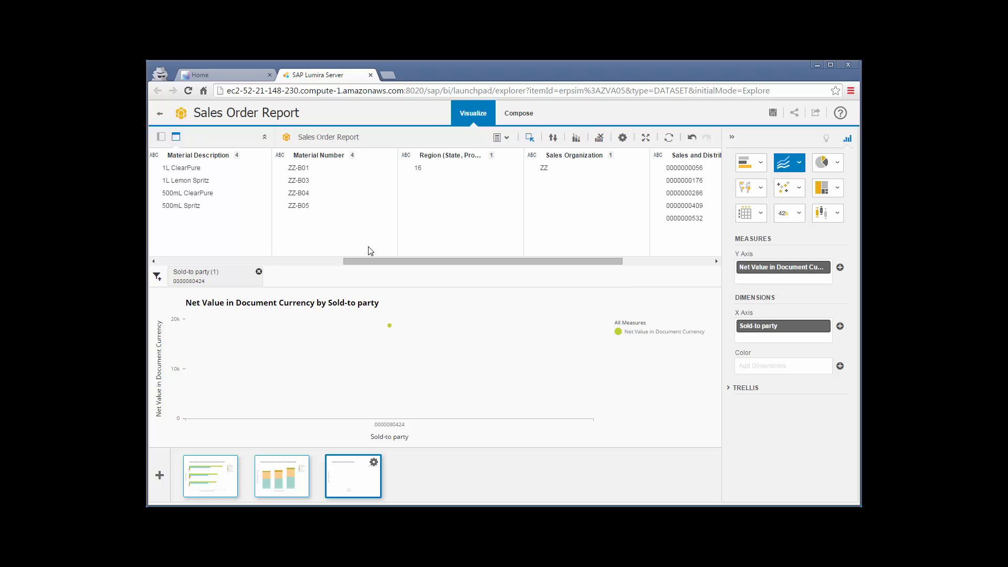
pyautogui.moveTo(216, 156); pyautogui.dragTo(772, 366)
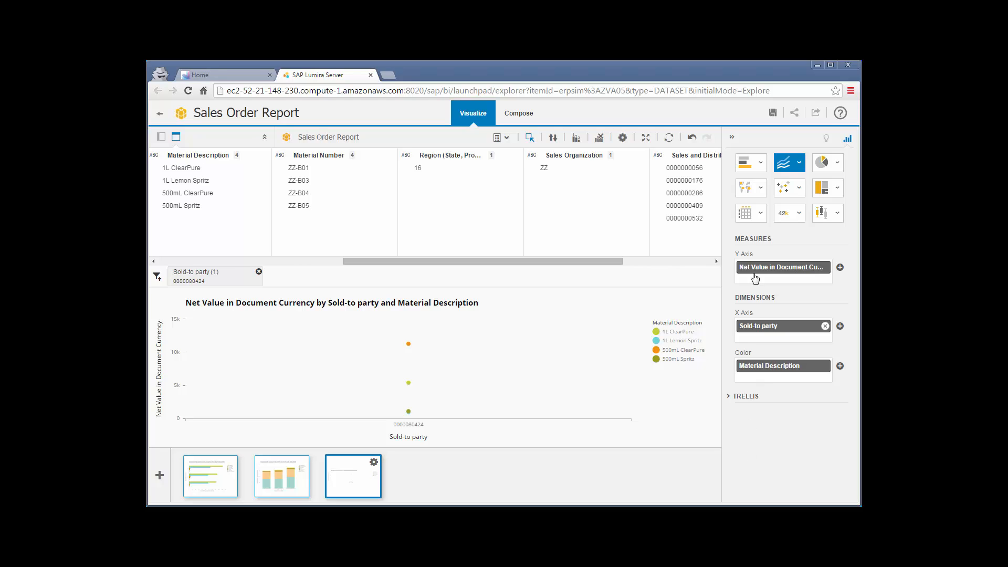
pyautogui.click(749, 165)
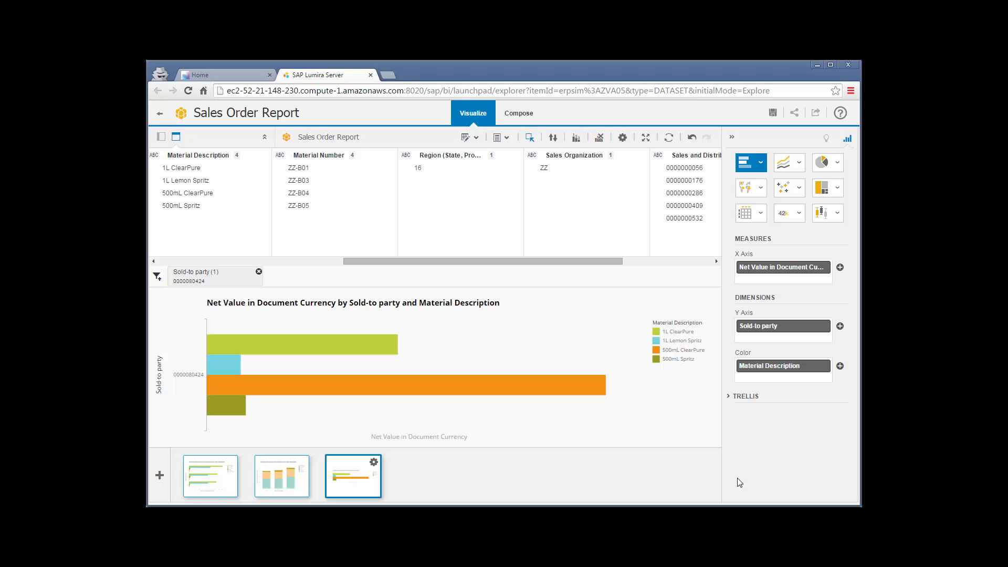
# Add a new pie chart visualization with the measures and dimensions shown as a list again.
pyautogui.click(159, 476)
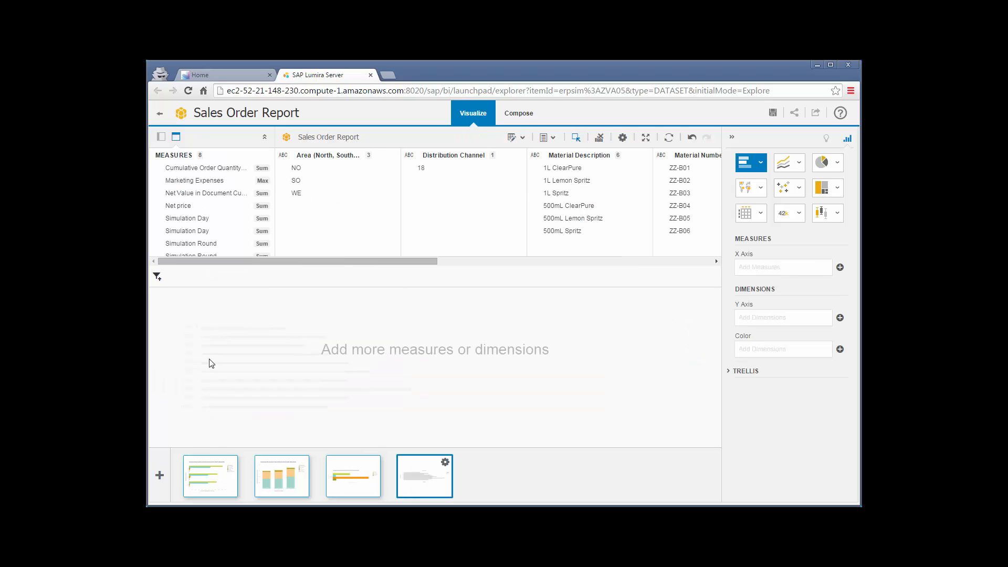
pyautogui.click(160, 138)
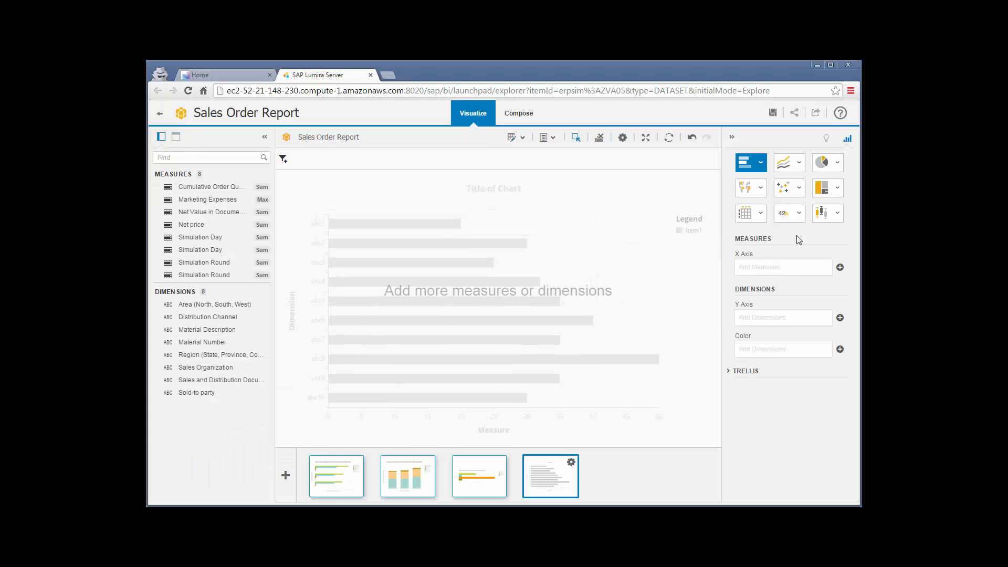
pyautogui.click(823, 163)
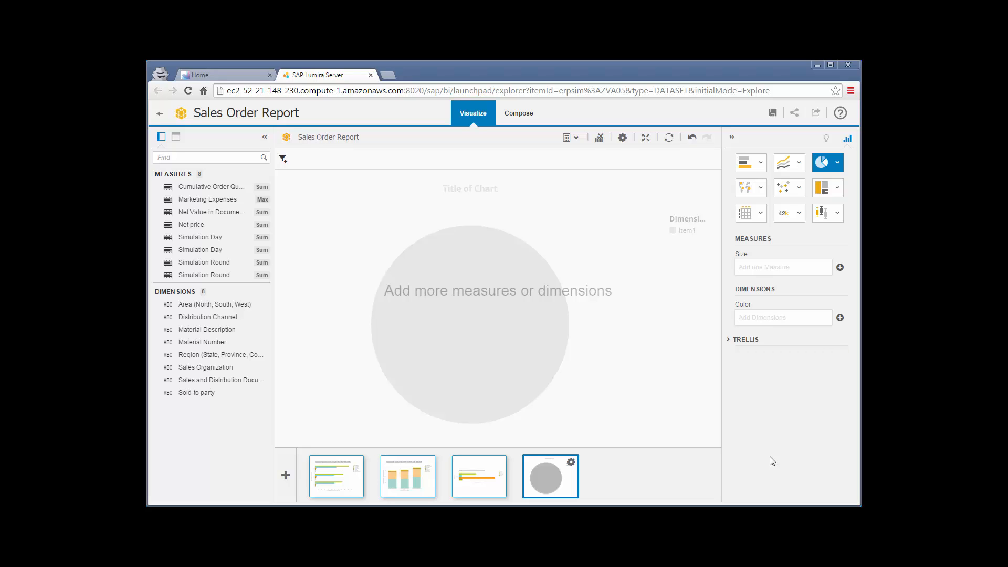
# Plot Net Value in Document Currency by Material Description in the pie chart, sorted in descending order.
pyautogui.click(840, 269)
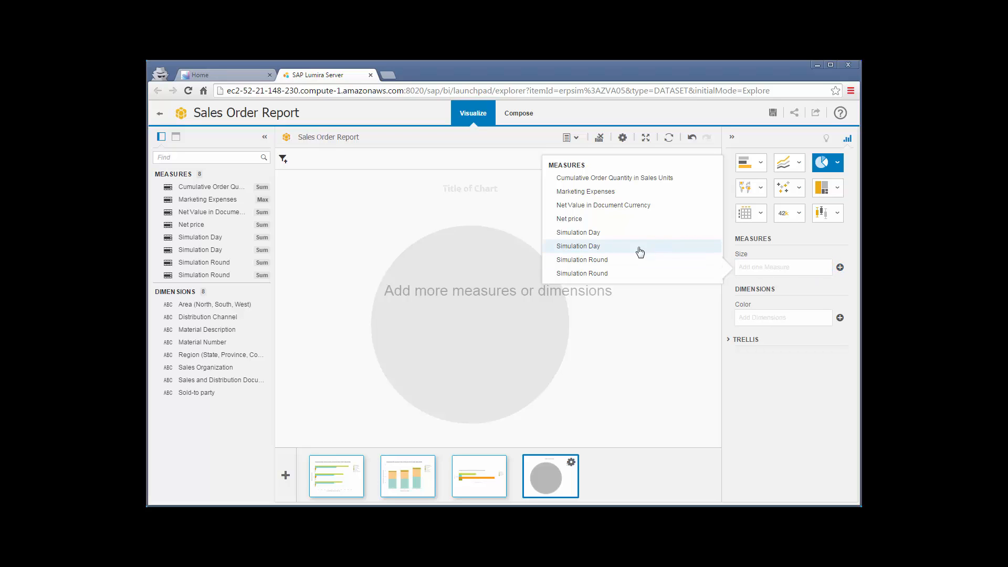
pyautogui.click(601, 206)
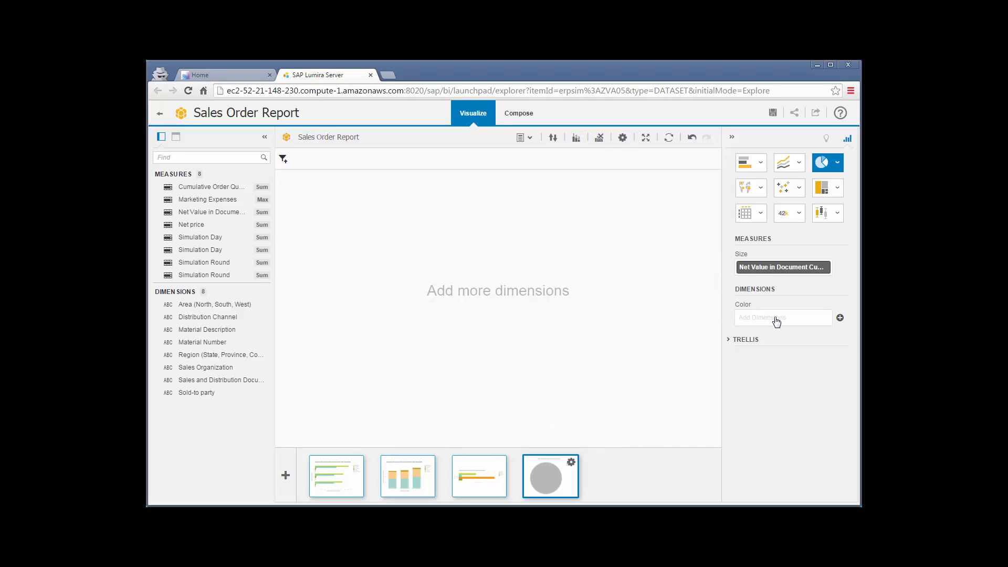
pyautogui.click(840, 317)
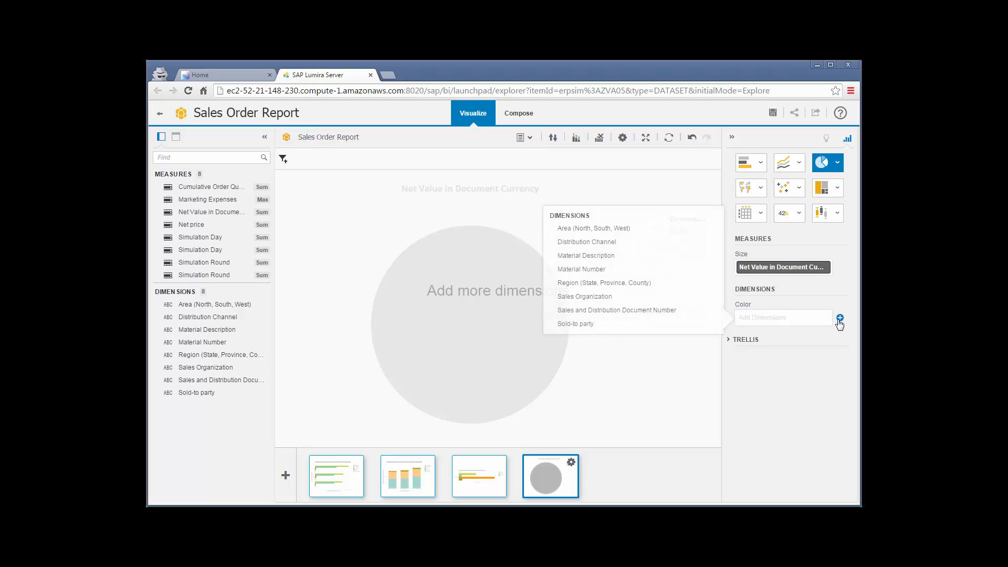
pyautogui.click(623, 256)
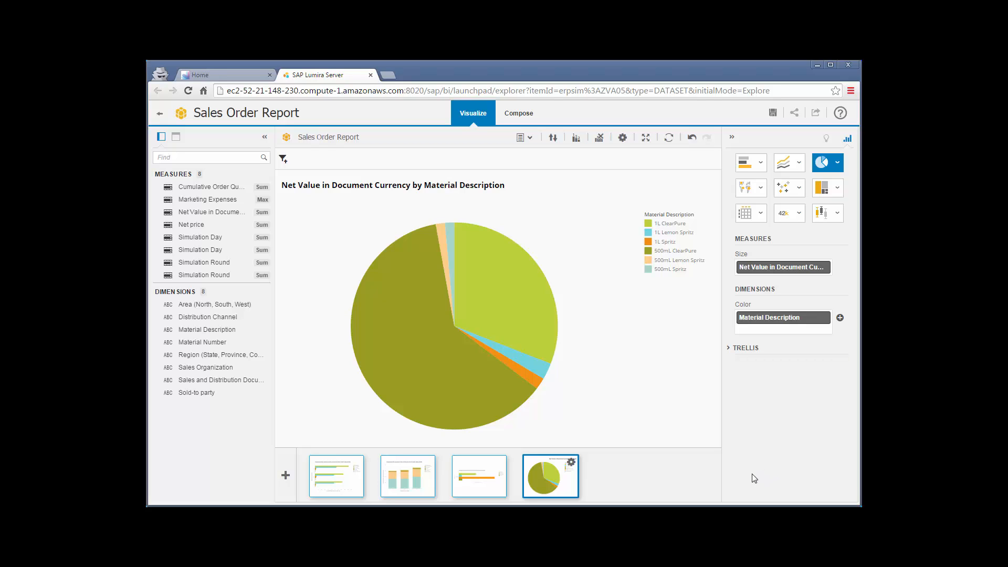
pyautogui.click(553, 138)
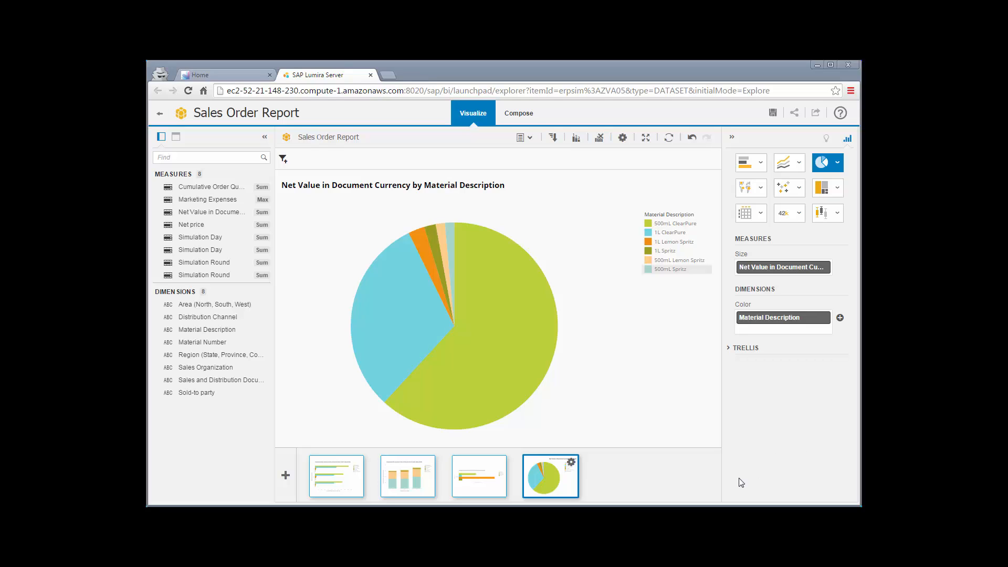
# Duplicate the pie chart visualization and change the copy to a bubble chart.
pyautogui.click(571, 462)
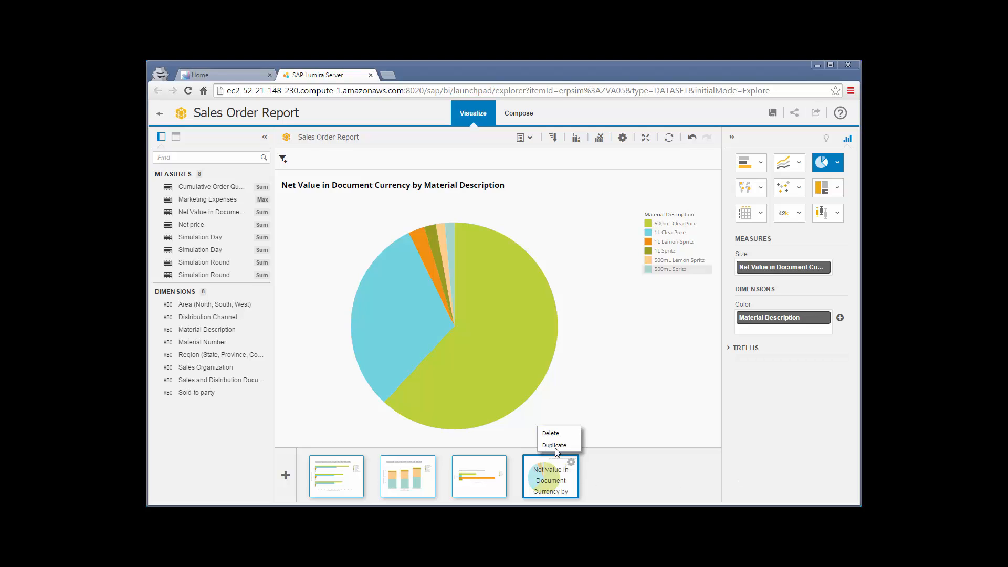
pyautogui.click(556, 446)
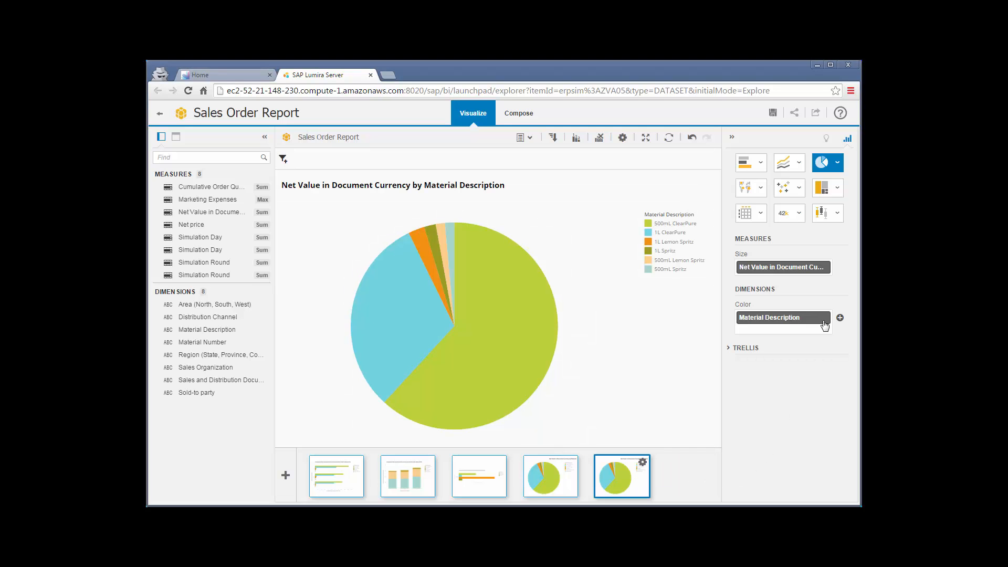
pyautogui.click(799, 188)
pyautogui.click(779, 249)
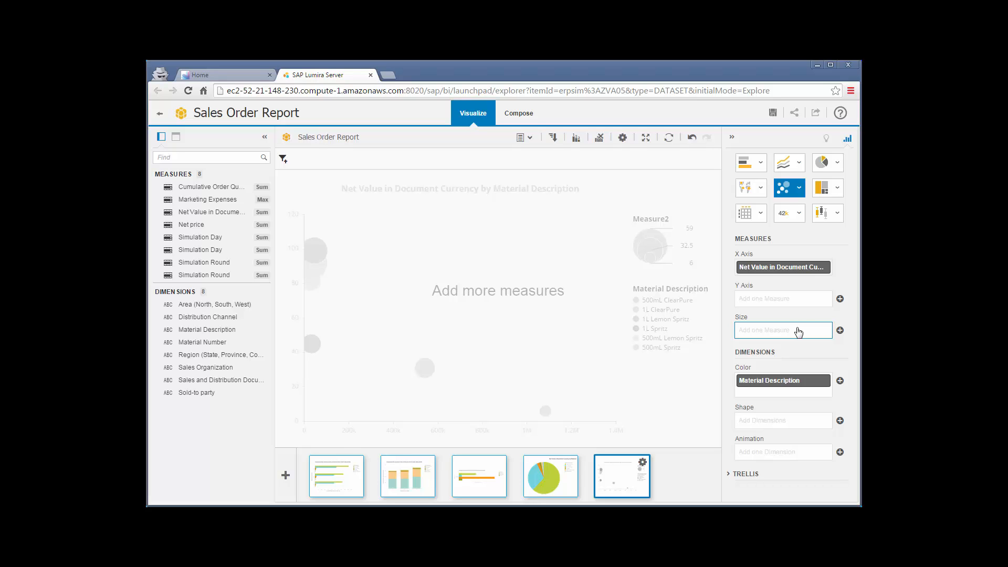
# Set the bubble chart's Y axis to Cumulative Order Quantity in Sales Units and its size to Net Value in Document Currency.
pyautogui.click(840, 298)
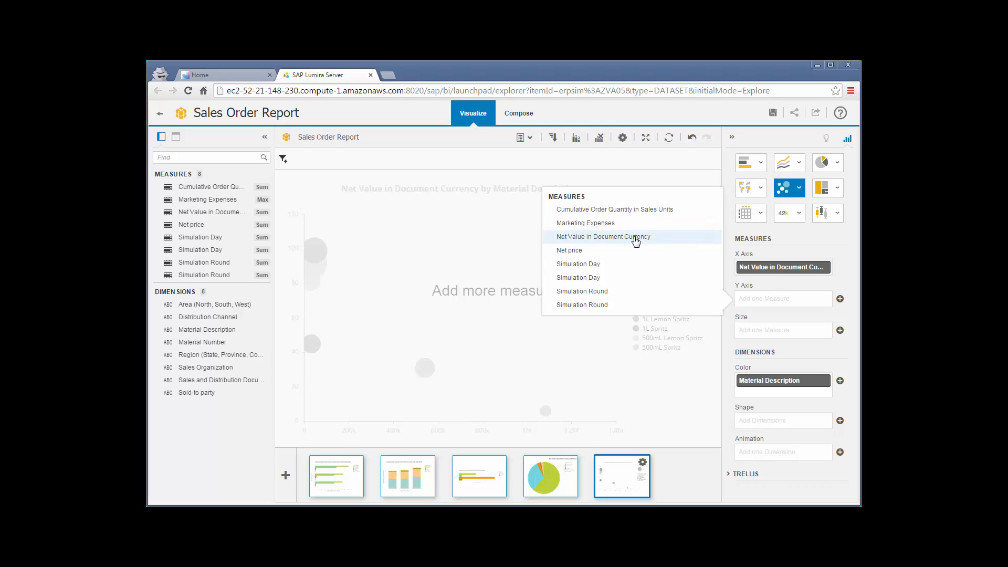
pyautogui.click(646, 211)
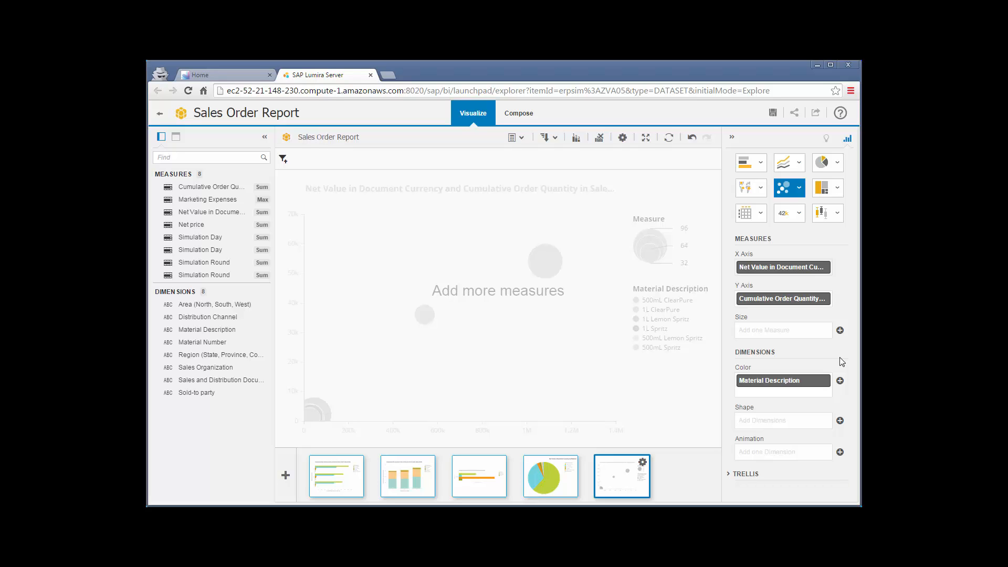
pyautogui.click(841, 330)
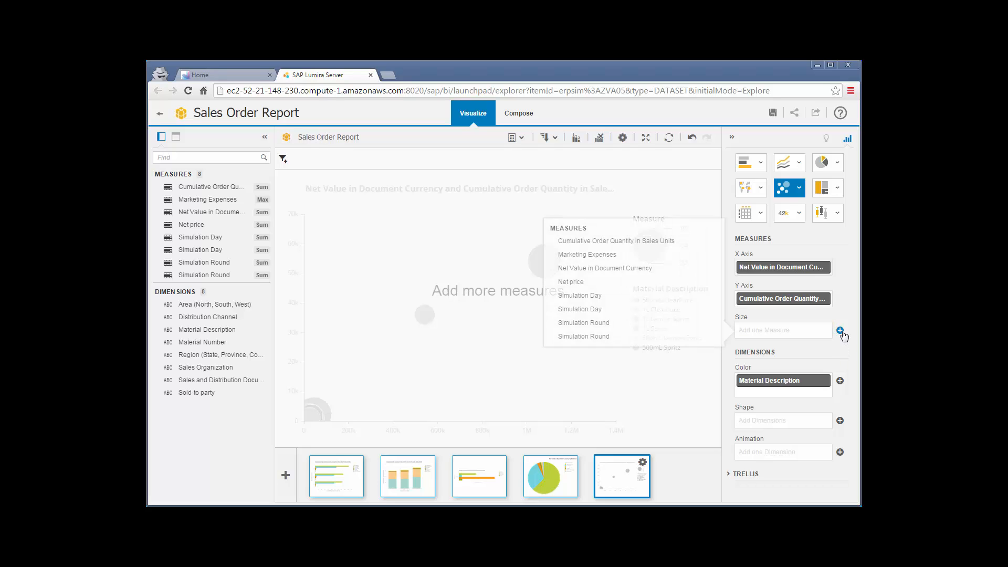
pyautogui.click(674, 269)
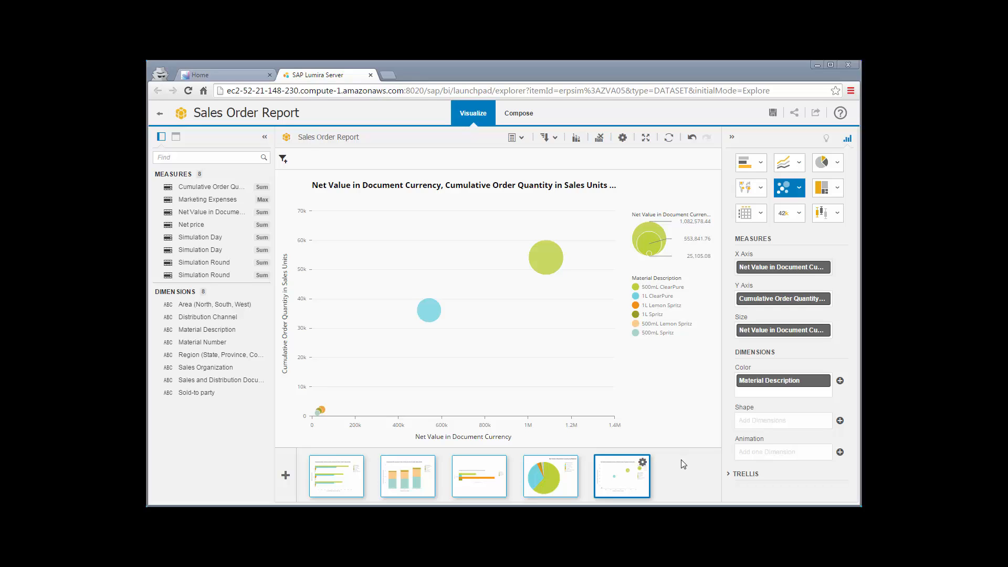
# Add a new visualization and make it a heat map.
pyautogui.click(286, 478)
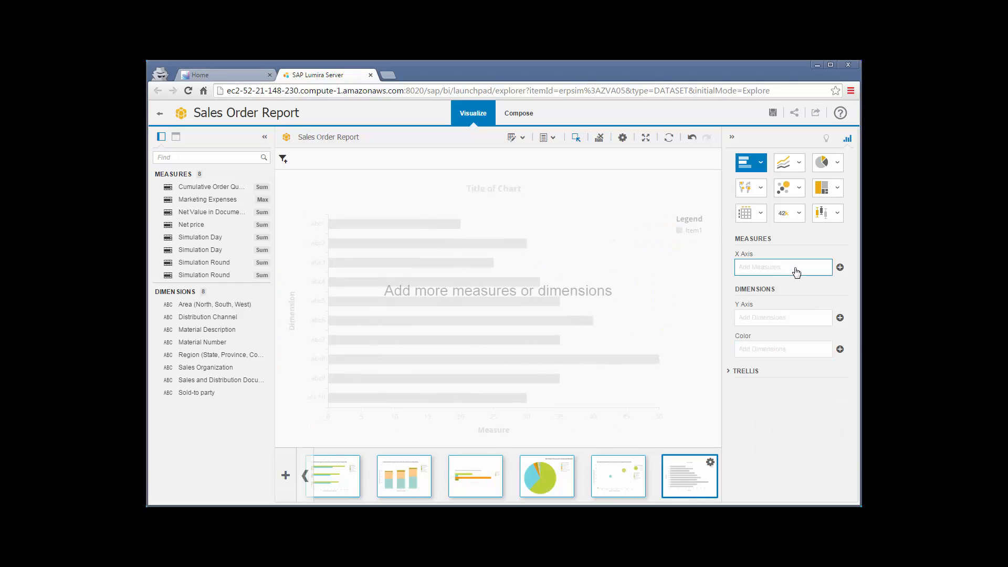
pyautogui.click(838, 189)
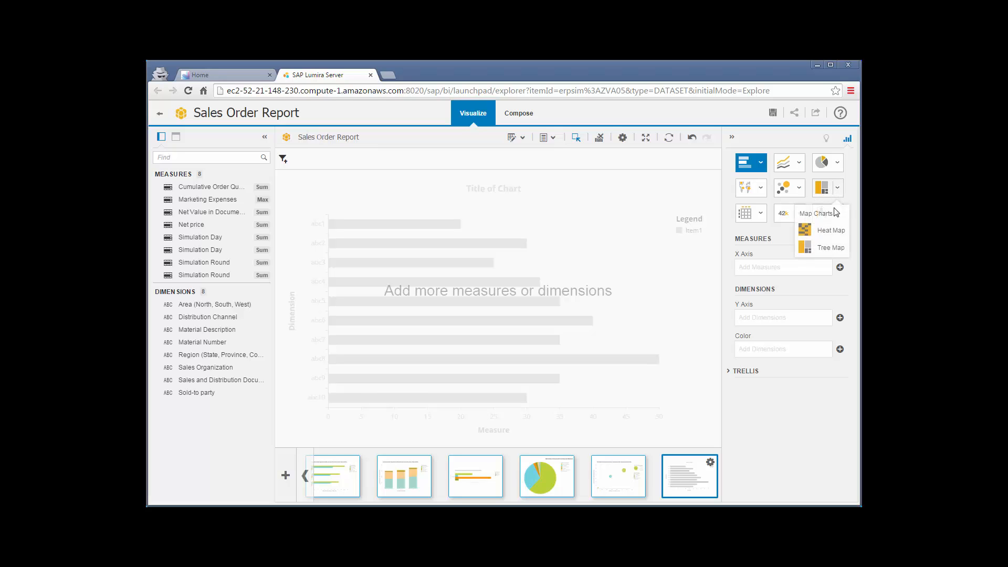
pyautogui.click(829, 231)
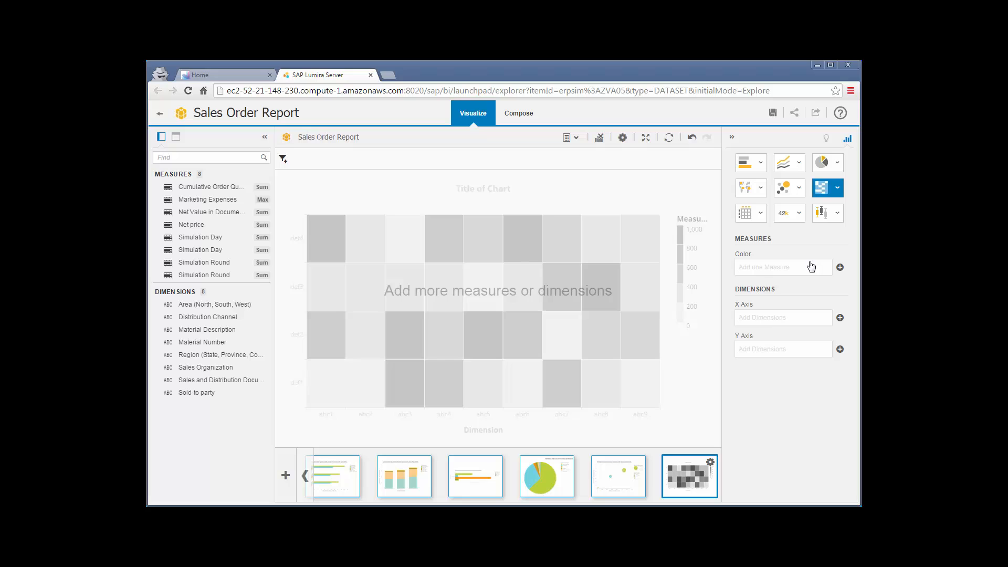
# Color the heat map by Net Value in Document Currency, with Material Description on the X axis and Area (North, South, West) on the Y axis.
pyautogui.click(841, 268)
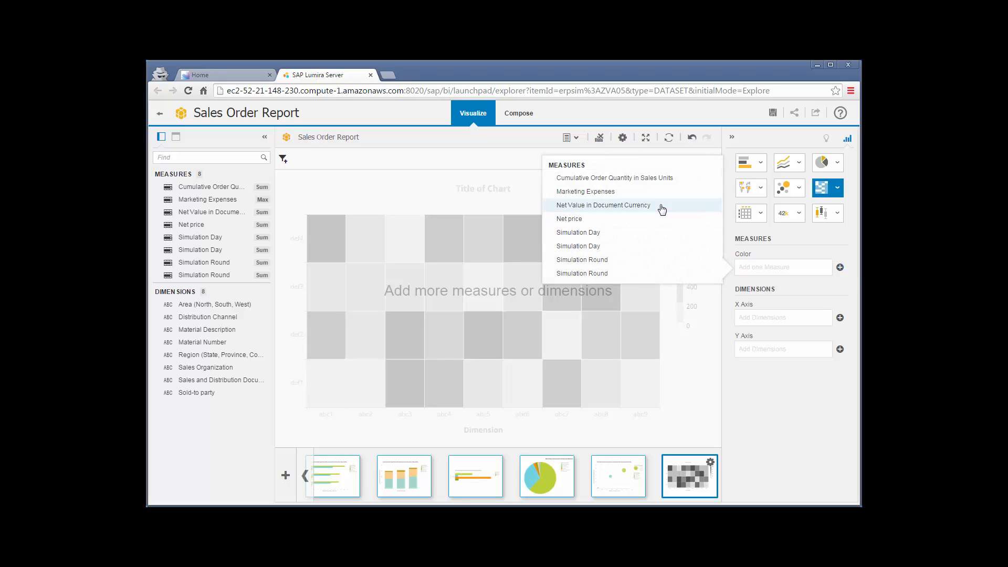
pyautogui.click(663, 206)
pyautogui.click(839, 319)
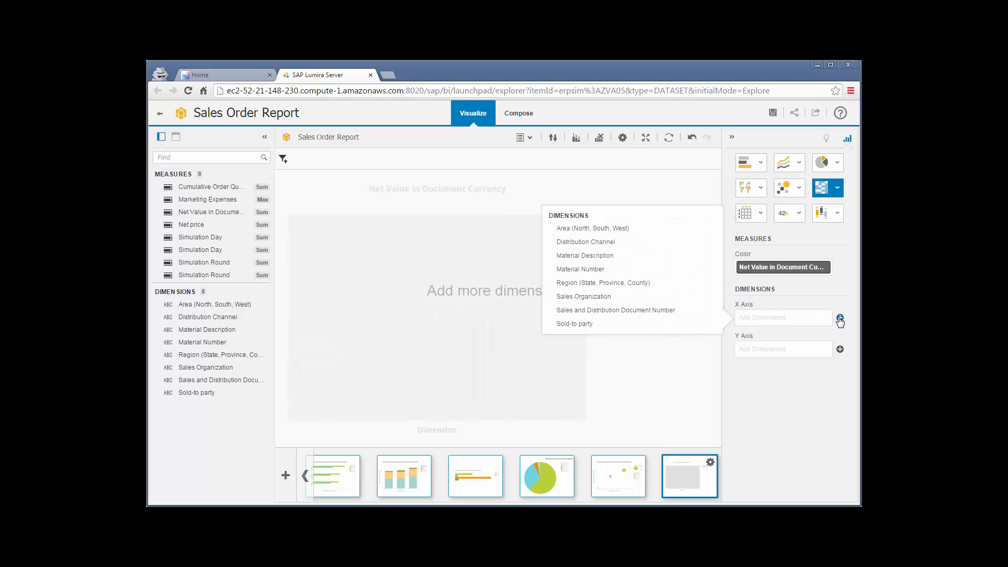
pyautogui.click(660, 257)
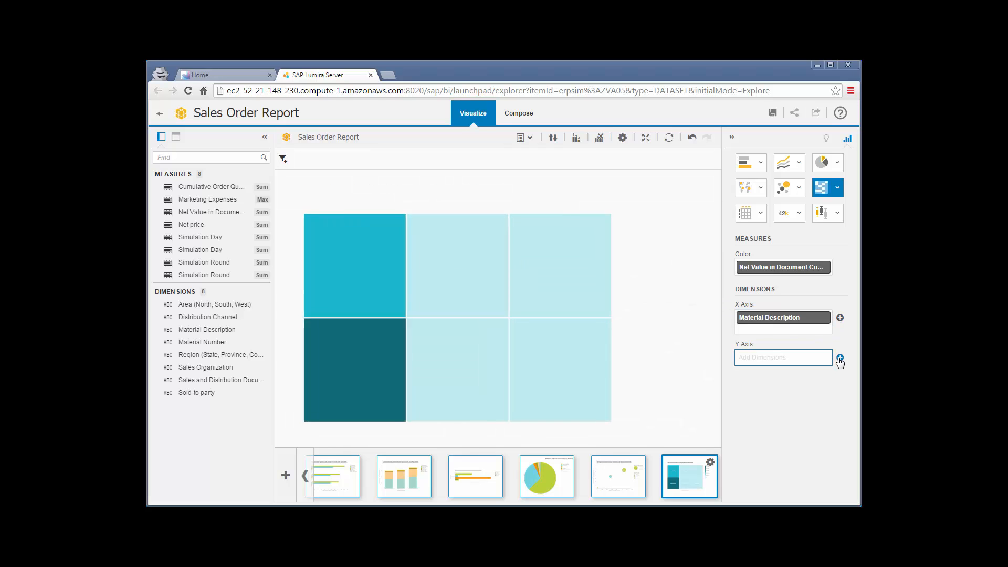
pyautogui.click(841, 357)
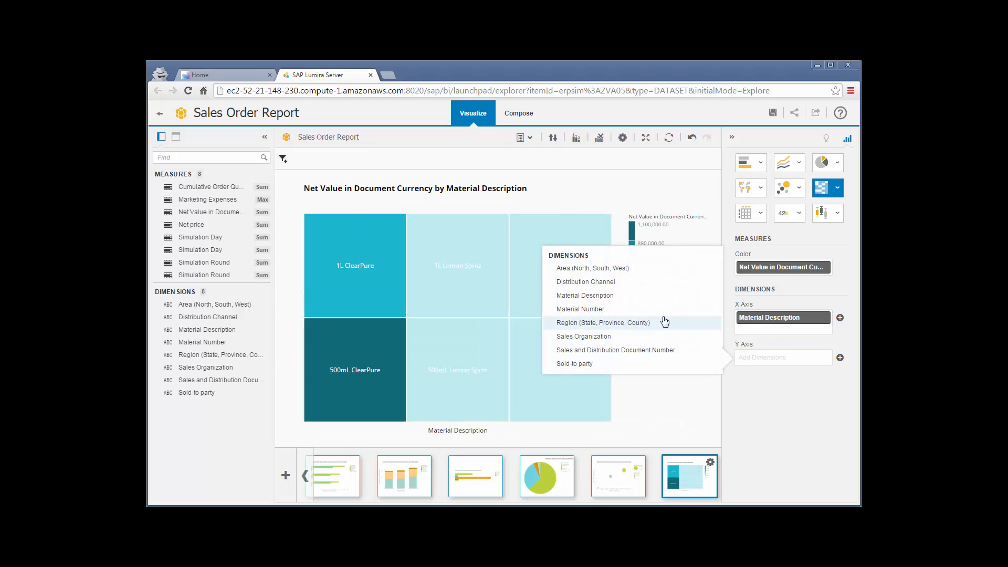
pyautogui.click(646, 271)
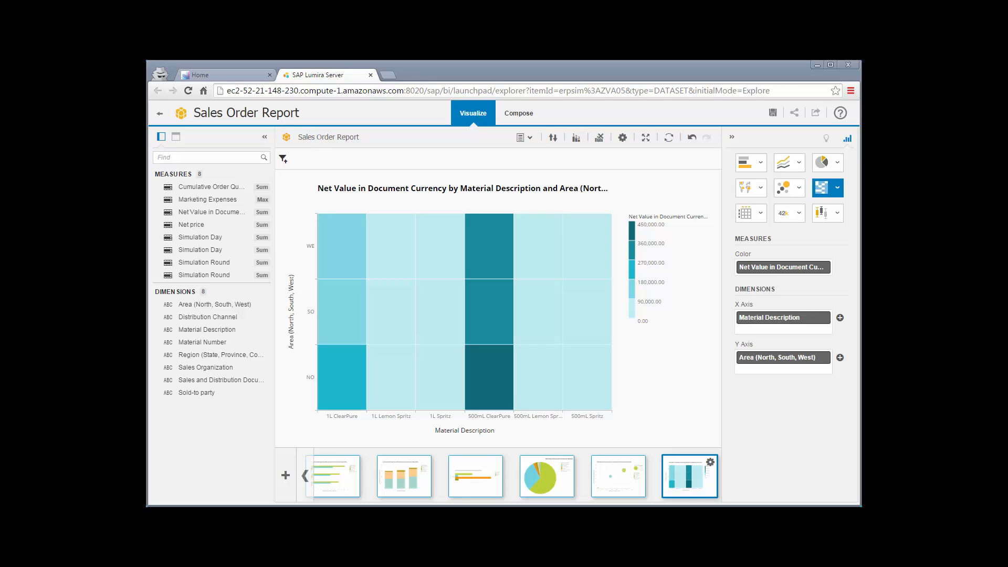
# Turn a duplicate of the heat map into a tree map sized by Cumulative Order Quantity in Sales Units.
pyautogui.click(710, 461)
pyautogui.click(709, 448)
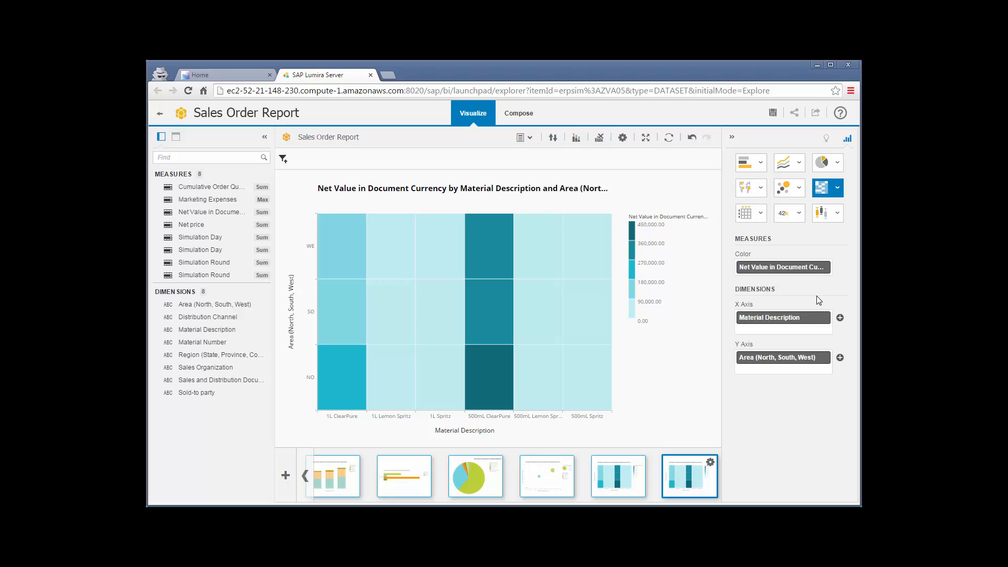
pyautogui.click(838, 188)
pyautogui.click(819, 249)
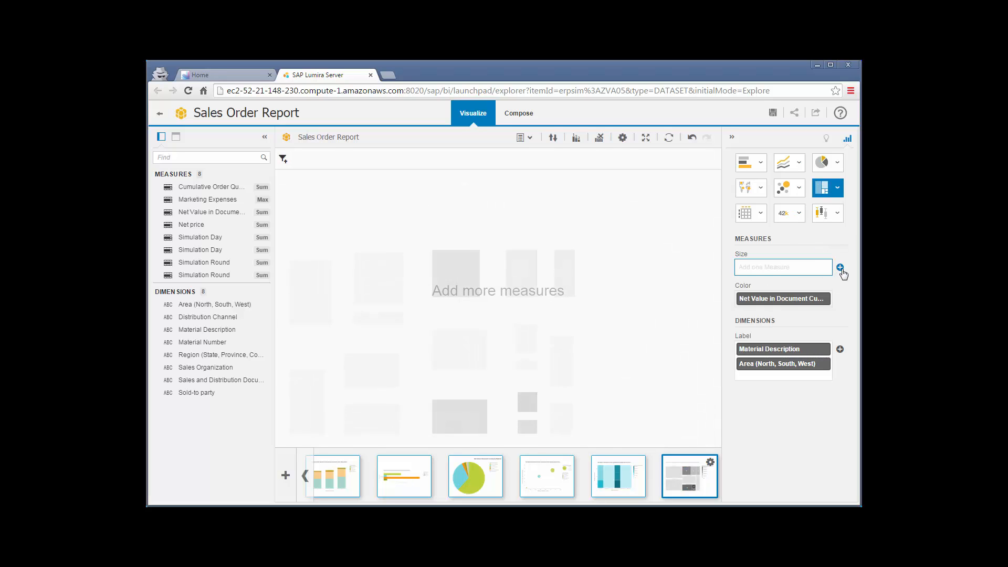
pyautogui.click(841, 267)
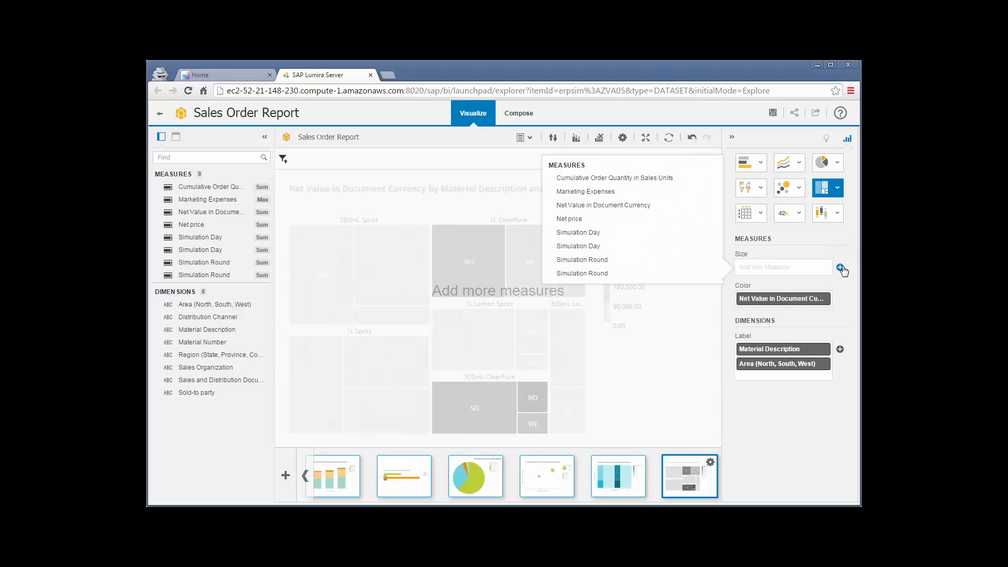
pyautogui.click(622, 179)
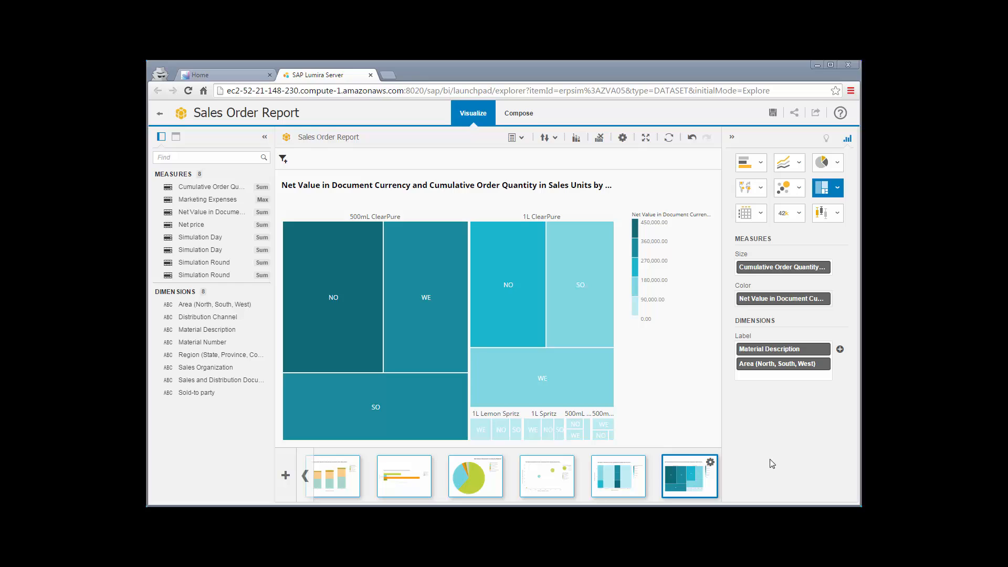
# Duplicate the tree map visualization and change the copy to a crosstab table.
pyautogui.click(711, 462)
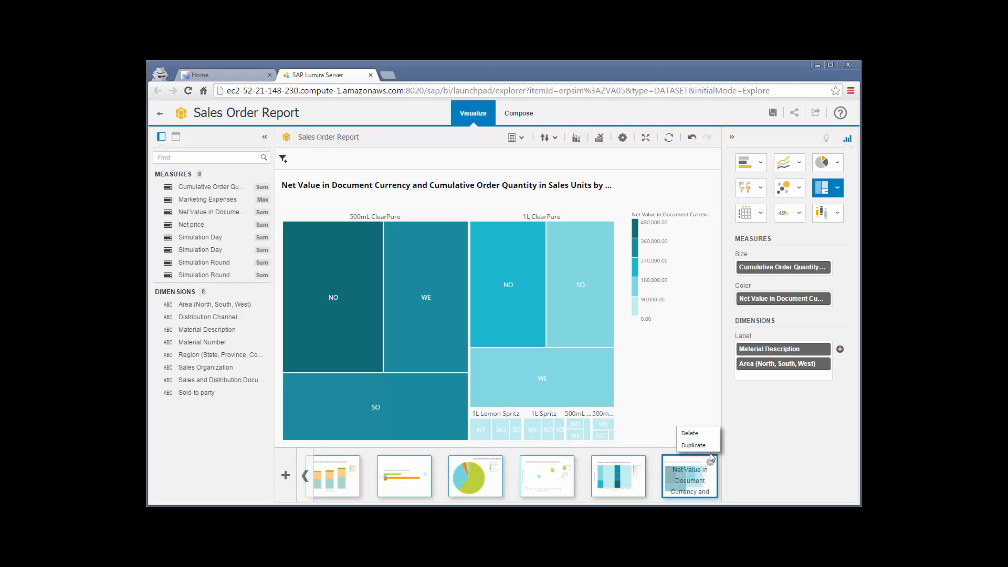
pyautogui.click(709, 450)
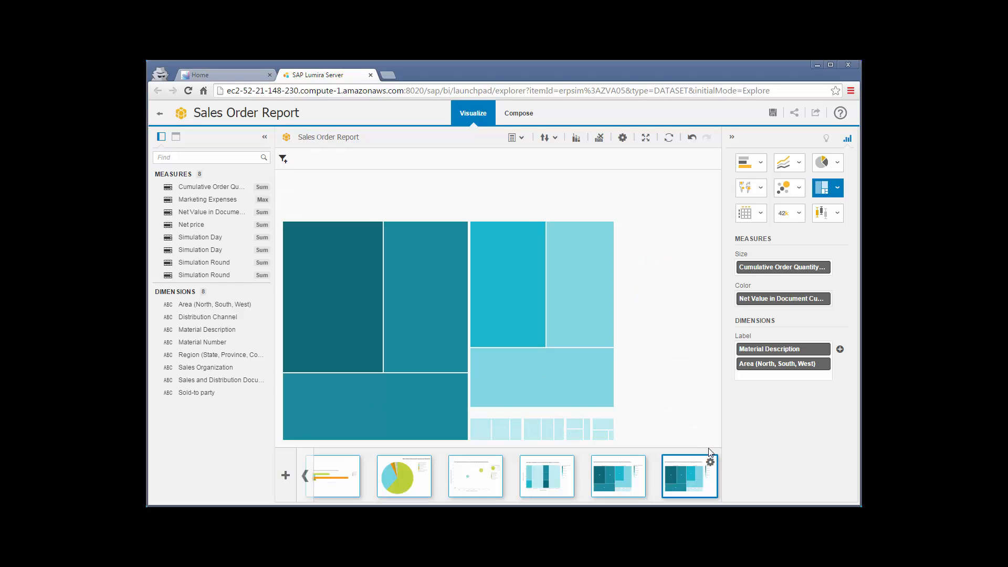
pyautogui.click(762, 214)
pyautogui.click(755, 251)
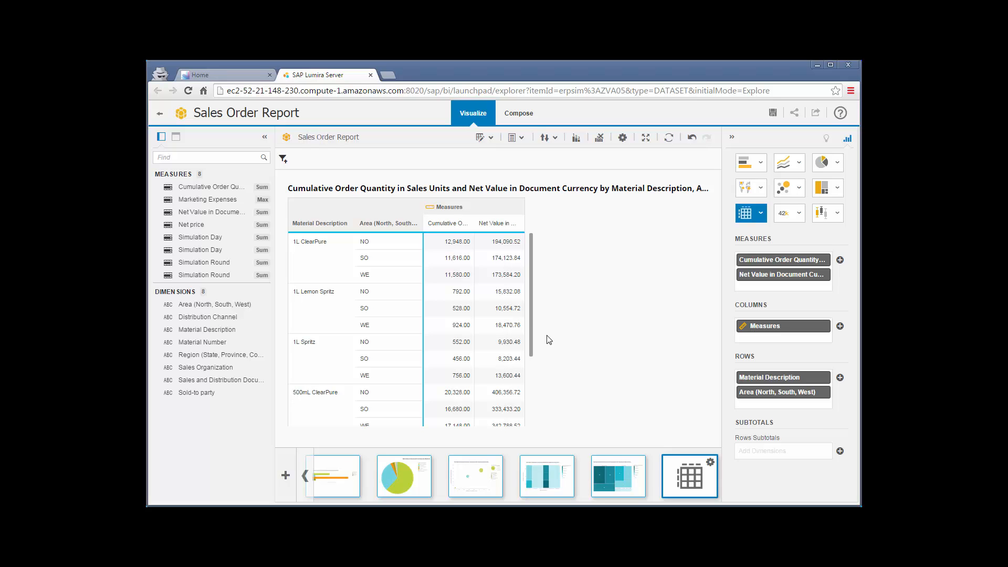
pyautogui.moveTo(531, 300)
pyautogui.mouseDown()
pyautogui.moveTo(536, 381)
pyautogui.moveTo(529, 289)
pyautogui.mouseUp()
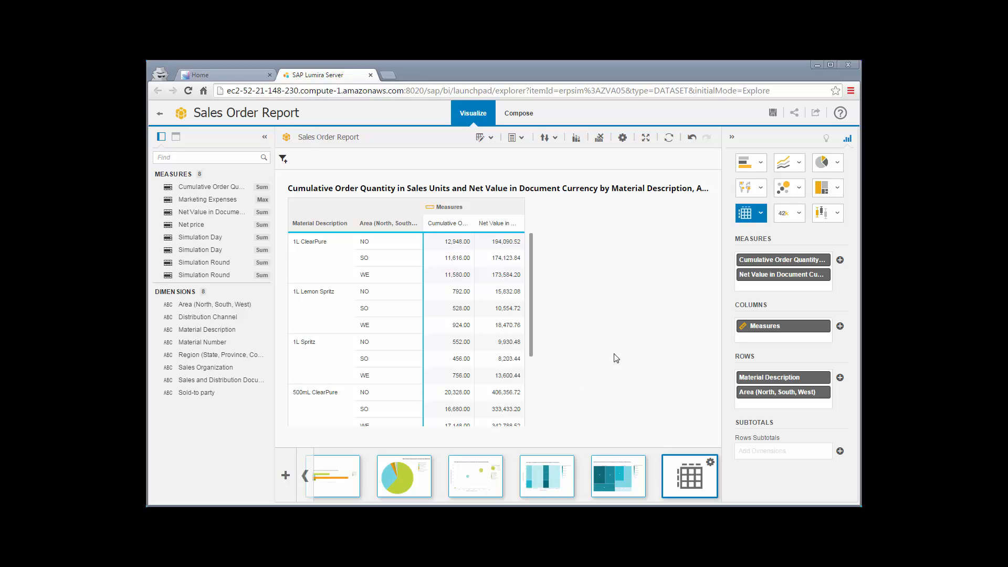
# Create a story from the Blank template and fill its first page with the order quantity by area bar chart.
pyautogui.click(526, 120)
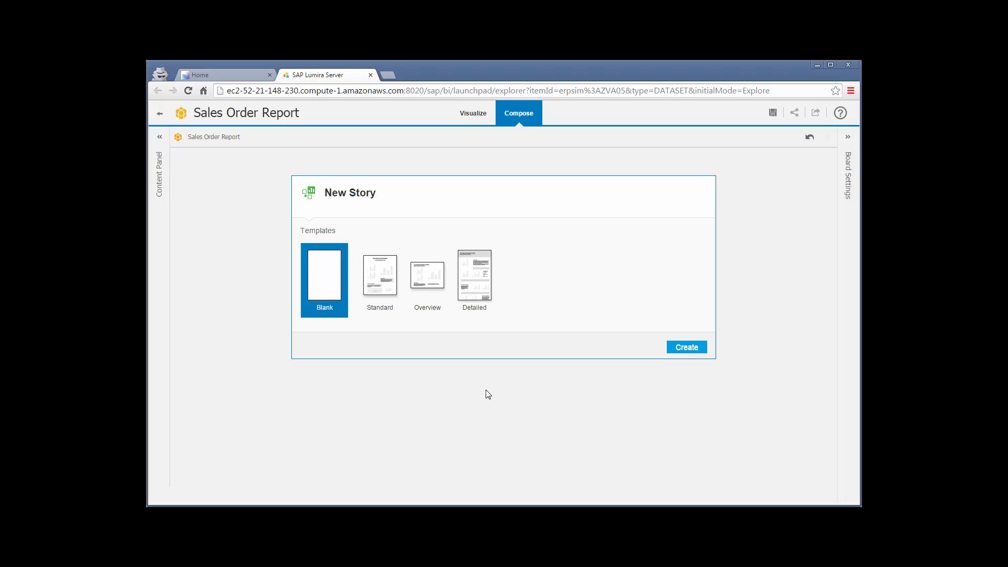
pyautogui.click(680, 351)
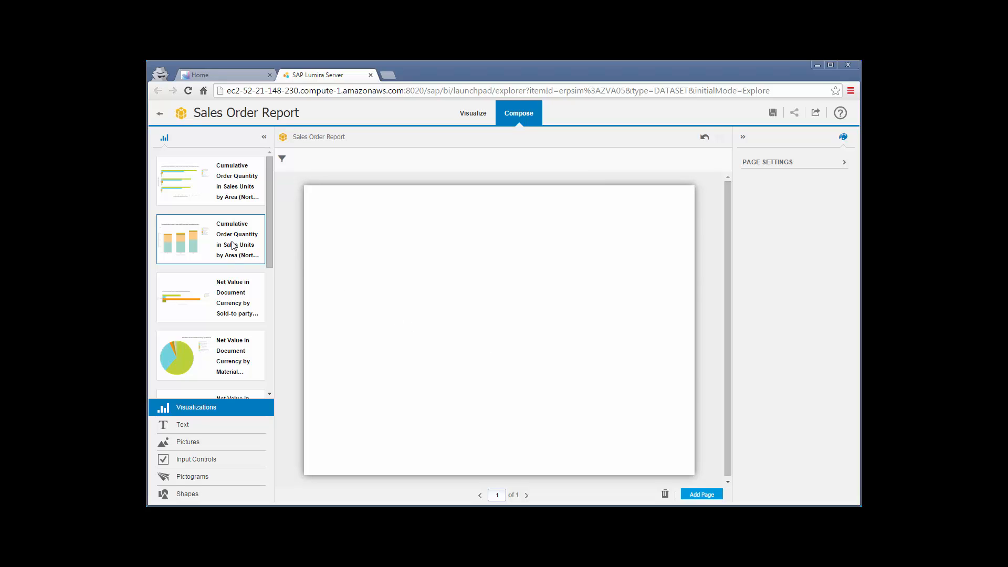
pyautogui.moveTo(210, 189); pyautogui.dragTo(502, 349)
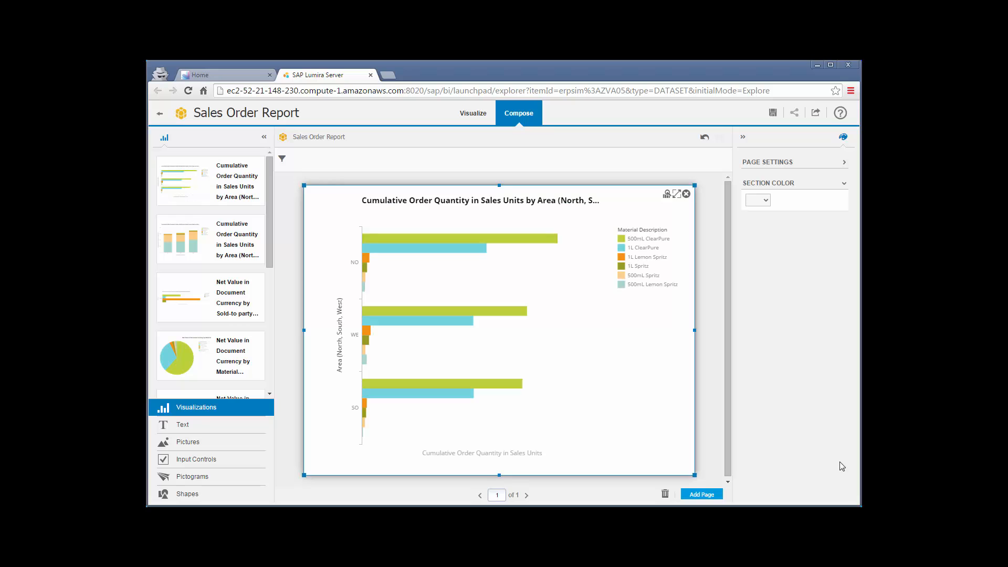
# Add a second blank page to the story and place the stacked column chart of order quantity by area on it.
pyautogui.click(704, 495)
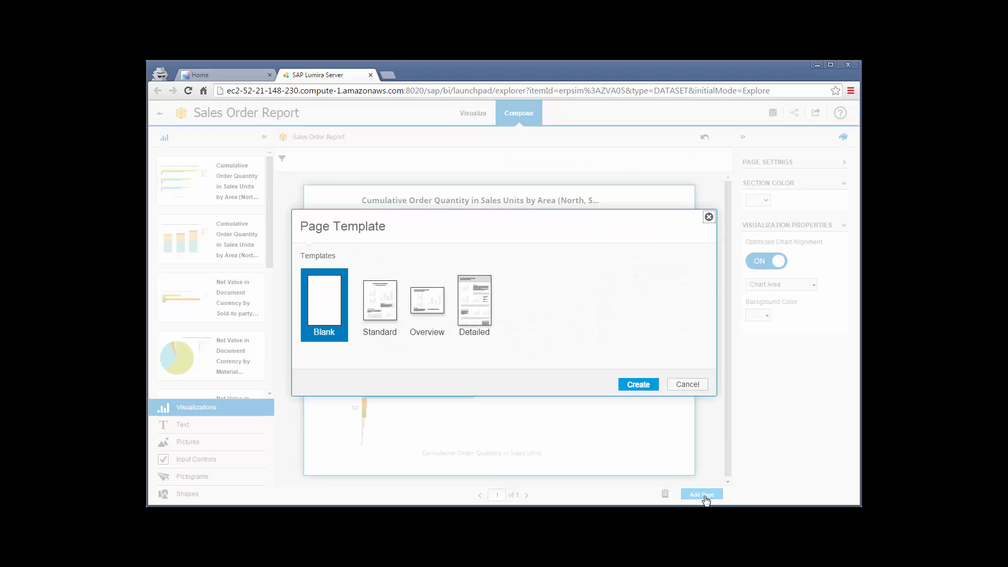
pyautogui.click(640, 387)
pyautogui.moveTo(205, 247); pyautogui.dragTo(491, 349)
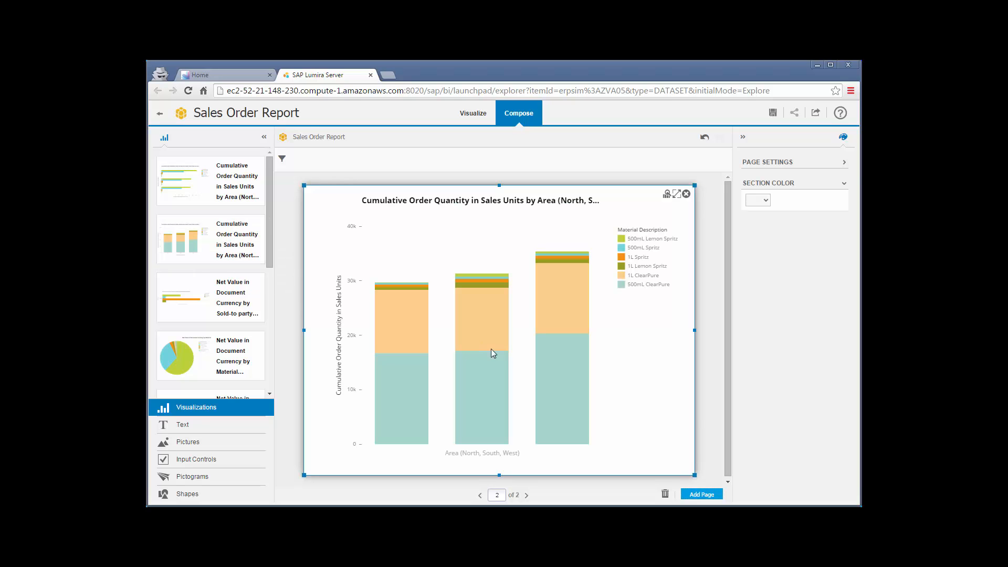
# Add a third blank page and place the pie chart of net value by material description on it.
pyautogui.click(694, 495)
pyautogui.click(638, 385)
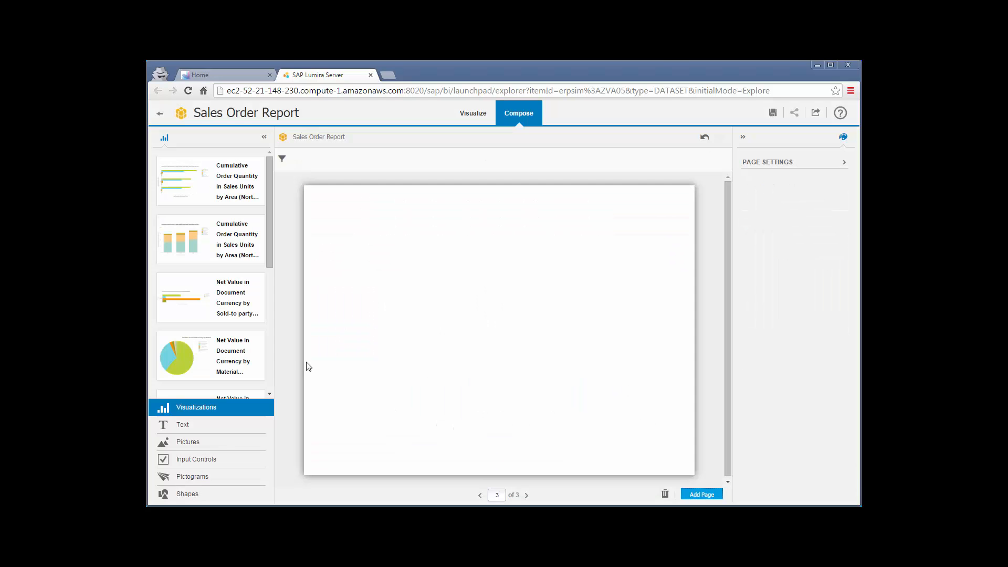
pyautogui.moveTo(206, 365); pyautogui.dragTo(487, 367)
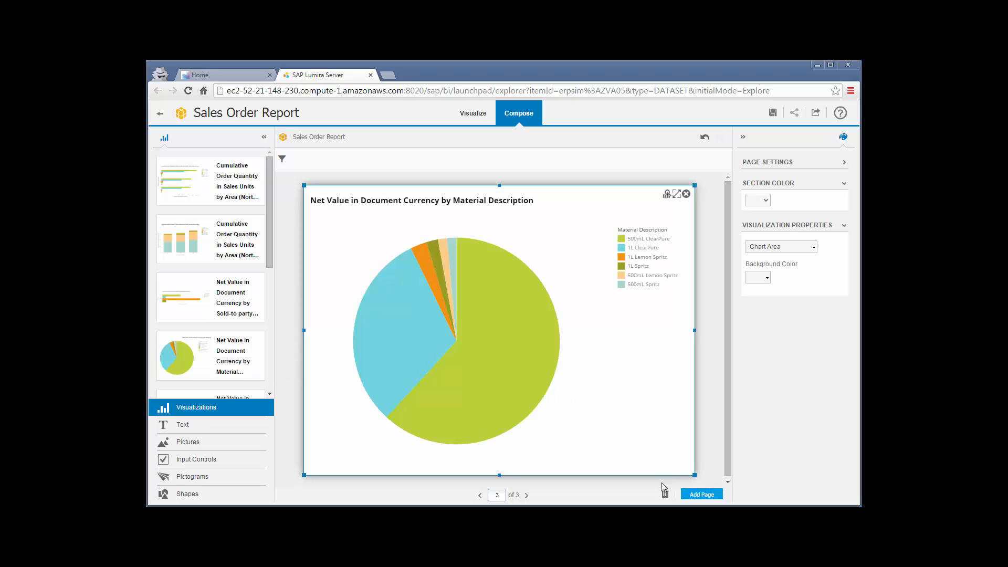
# Add a fourth blank page and place the heat map of net value by material description and area on it.
pyautogui.click(701, 494)
pyautogui.click(634, 385)
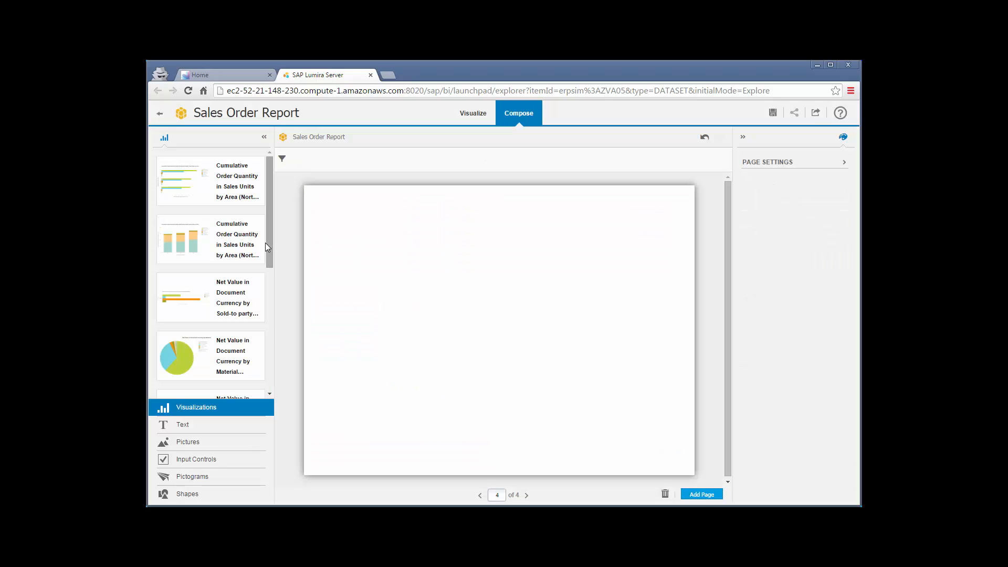
pyautogui.moveTo(269, 242); pyautogui.dragTo(266, 318)
pyautogui.moveTo(198, 322); pyautogui.dragTo(476, 347)
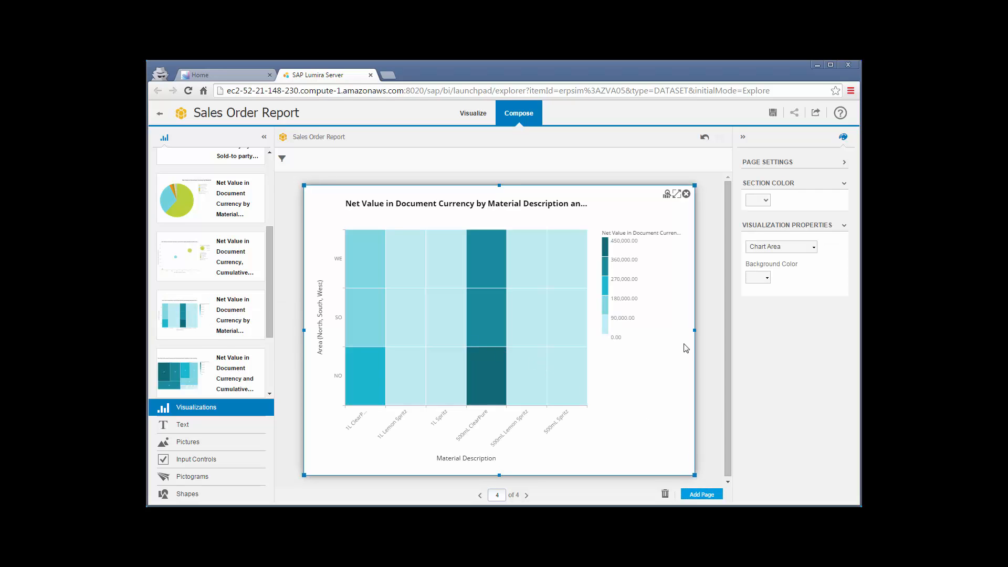
# Export all pages of the story as a PDF without displaying dataset filters, and look through the downloaded file.
pyautogui.click(816, 113)
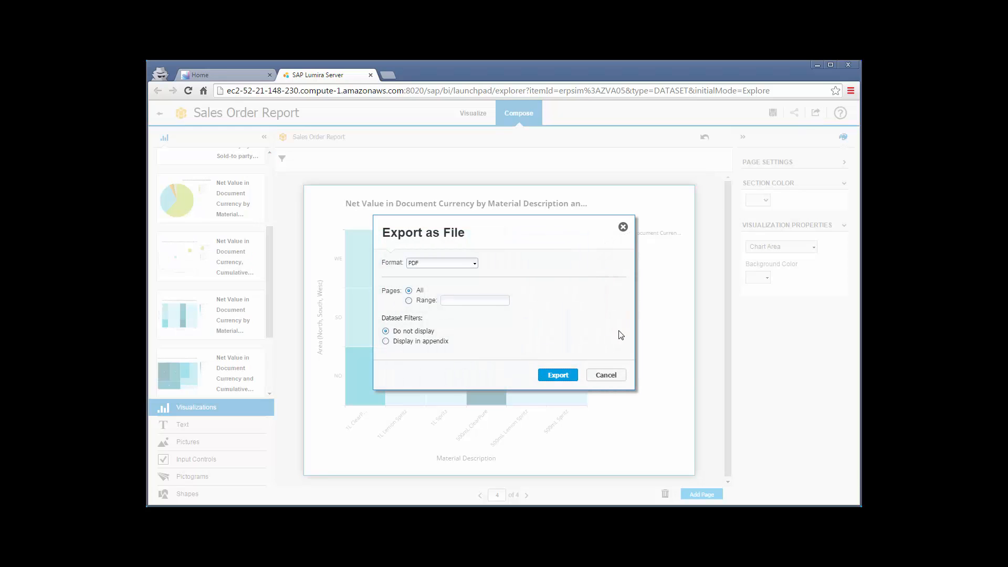
pyautogui.click(558, 375)
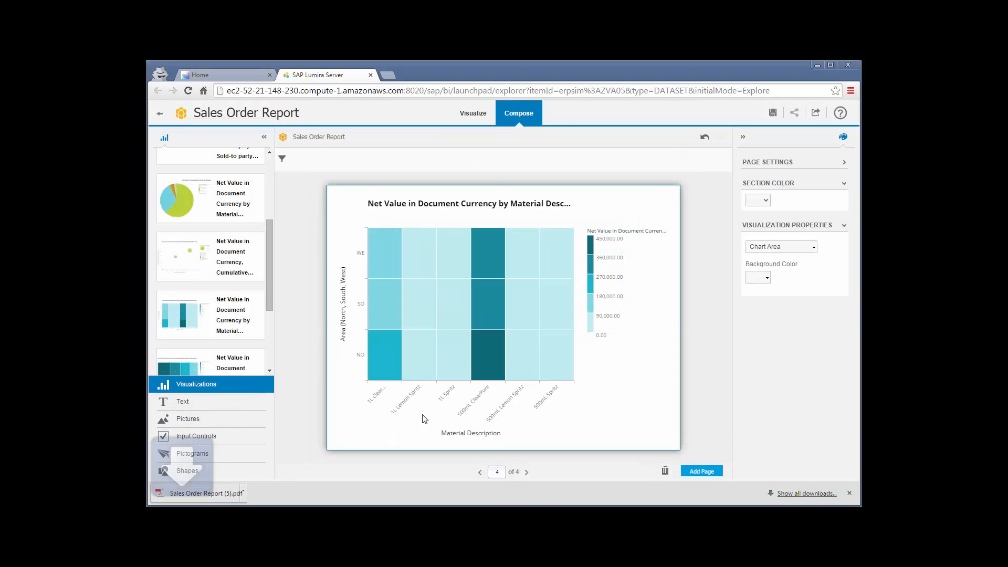
pyautogui.click(223, 494)
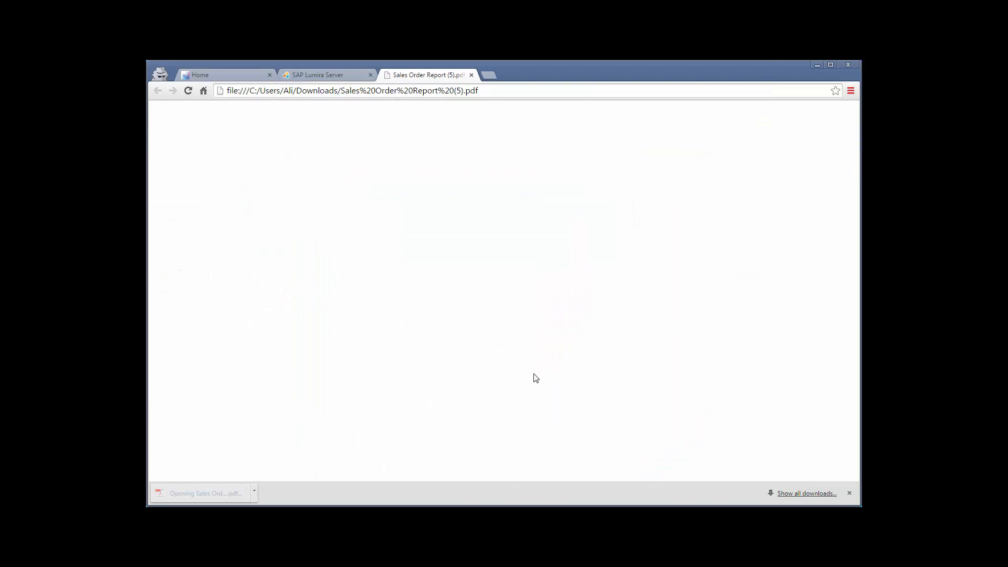
pyautogui.scroll(-20, 619, 343)
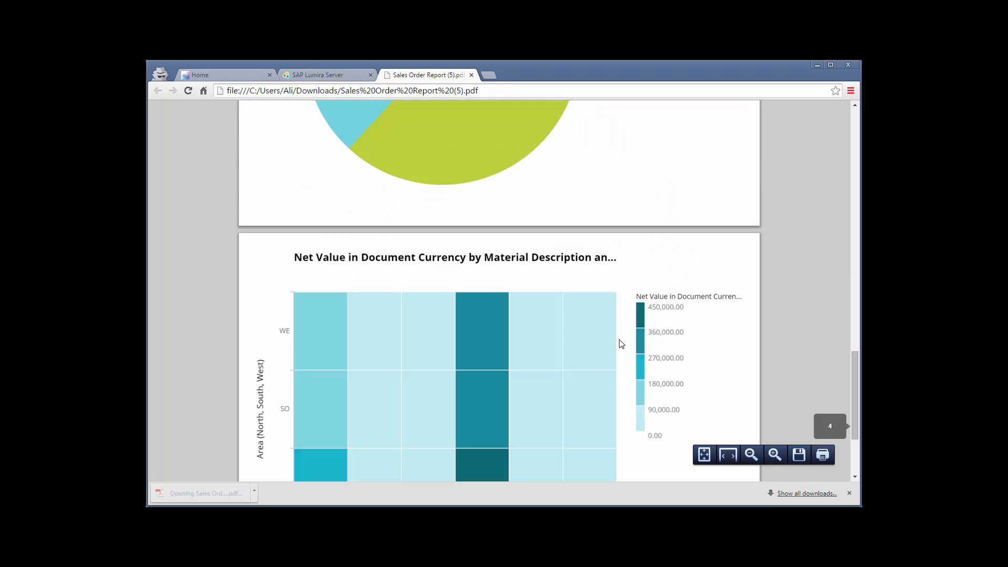
pyautogui.scroll(20, 639, 354)
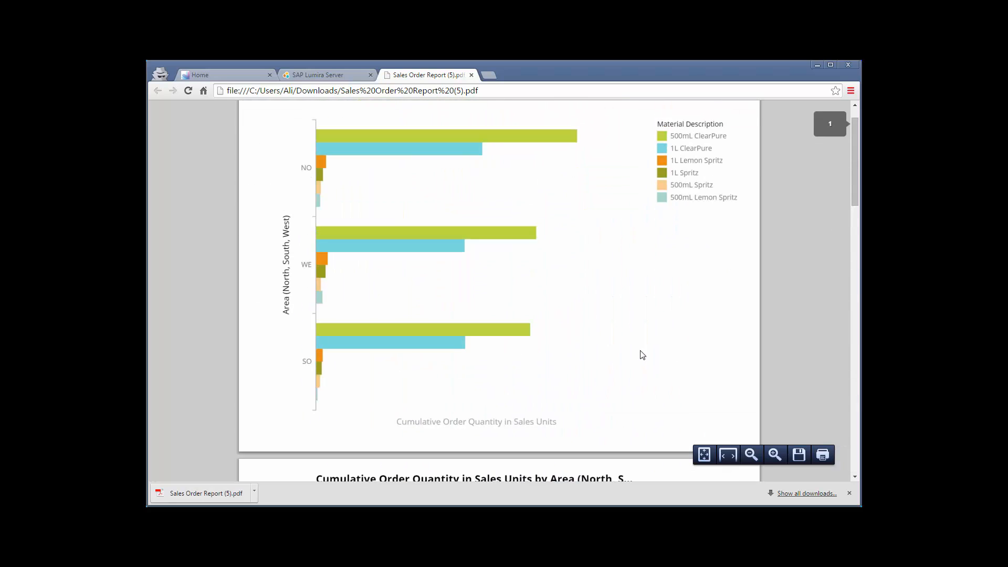